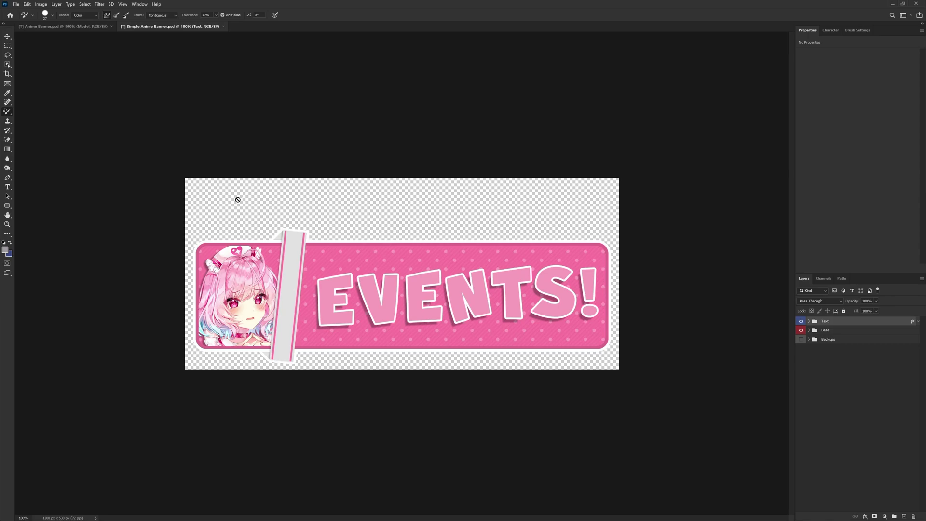
# - View Anime Banner.psd and Simple Anime Banner.psd to compare the two event banner designs
pyautogui.click(67, 27)
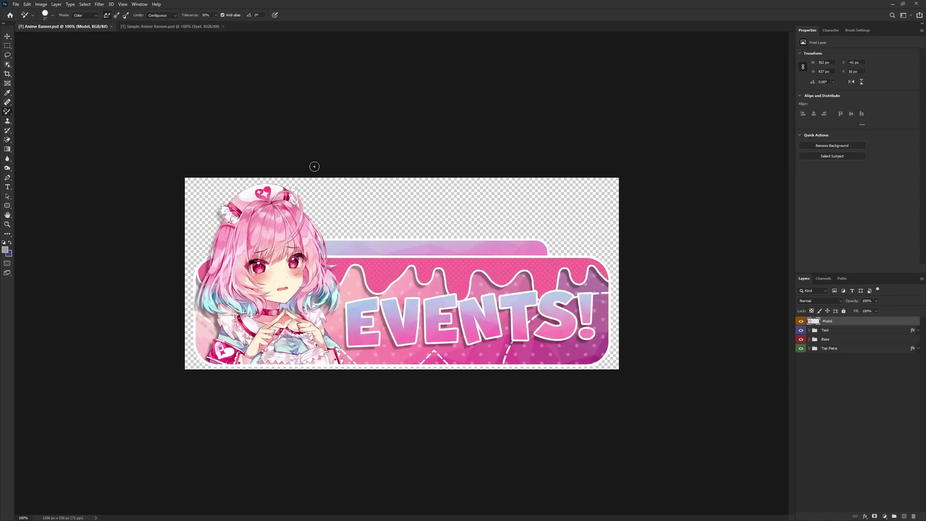
pyautogui.click(172, 27)
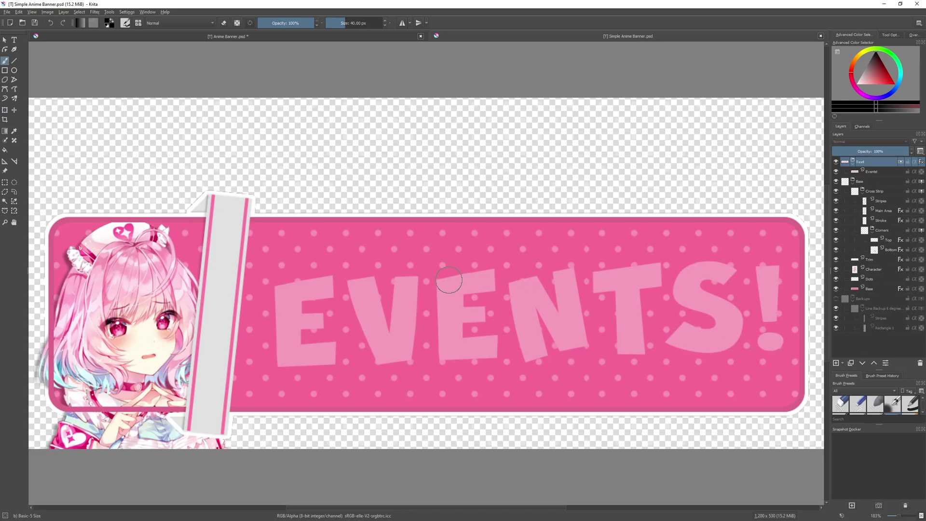
pyautogui.scroll(-3, 448, 280)
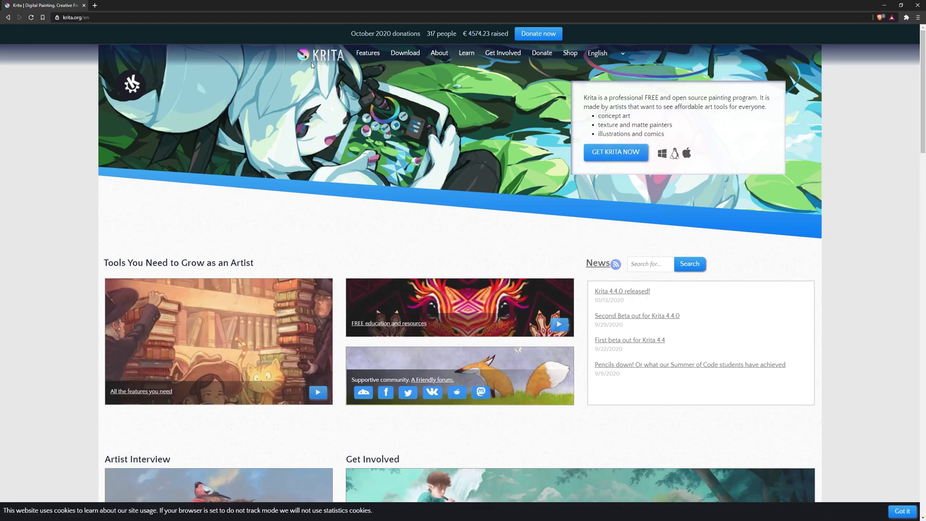
# - Look over the Krita website homepage in the browser and close the page
pyautogui.scroll(-2, 677, 243)
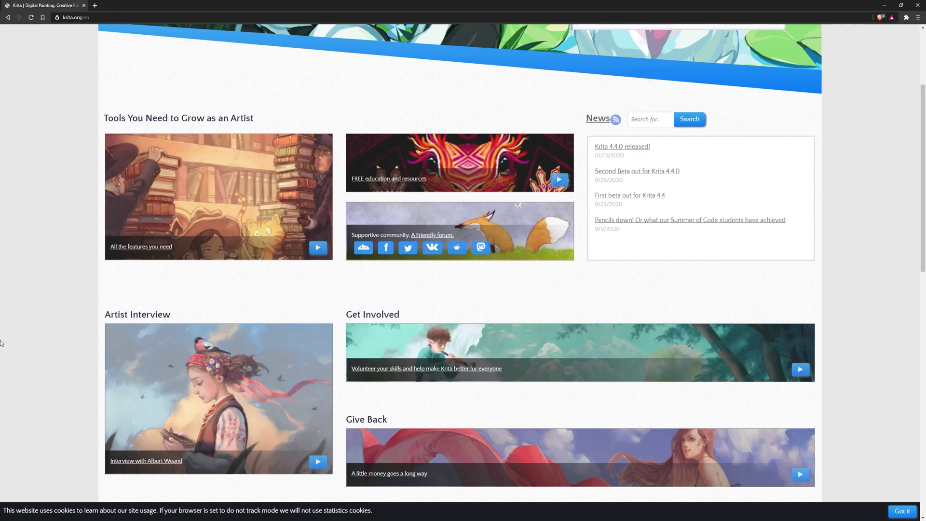
pyautogui.scroll(3, 1, 342)
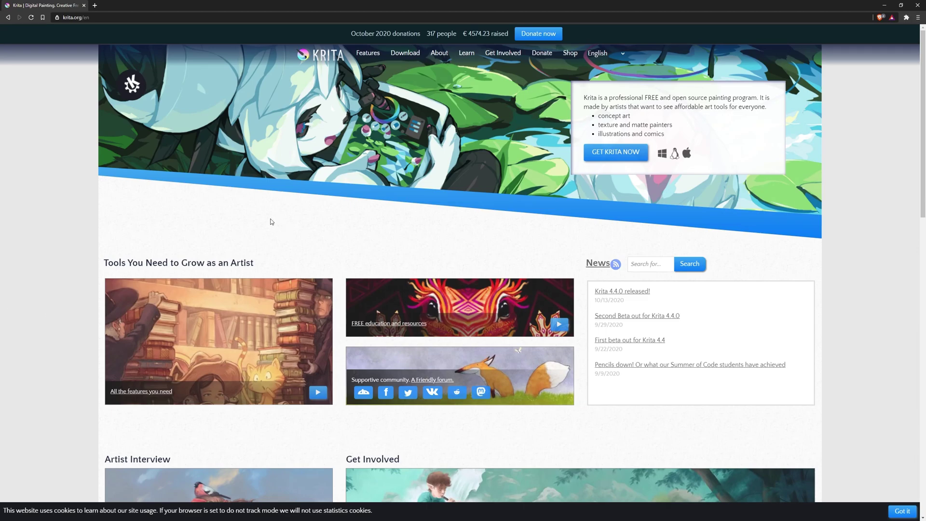
pyautogui.moveTo(211, 6); pyautogui.dragTo(406, 420)
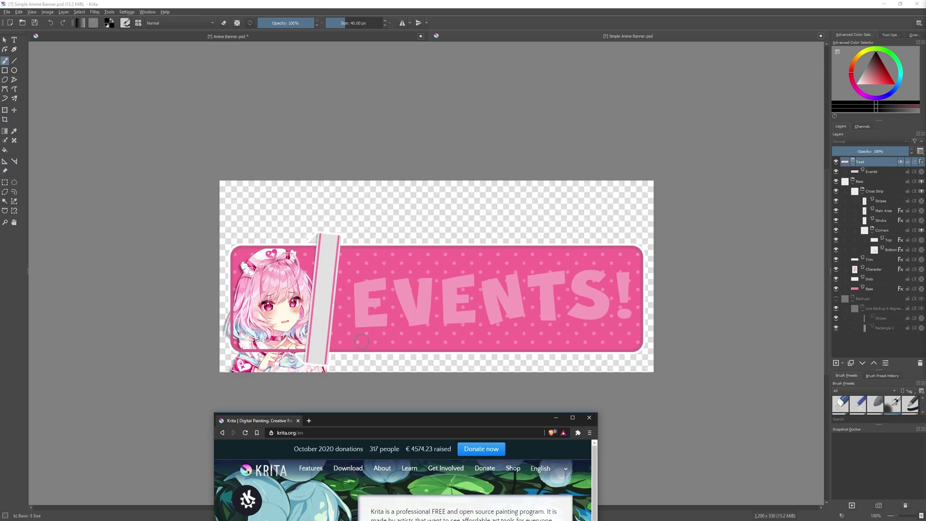
pyautogui.click(297, 421)
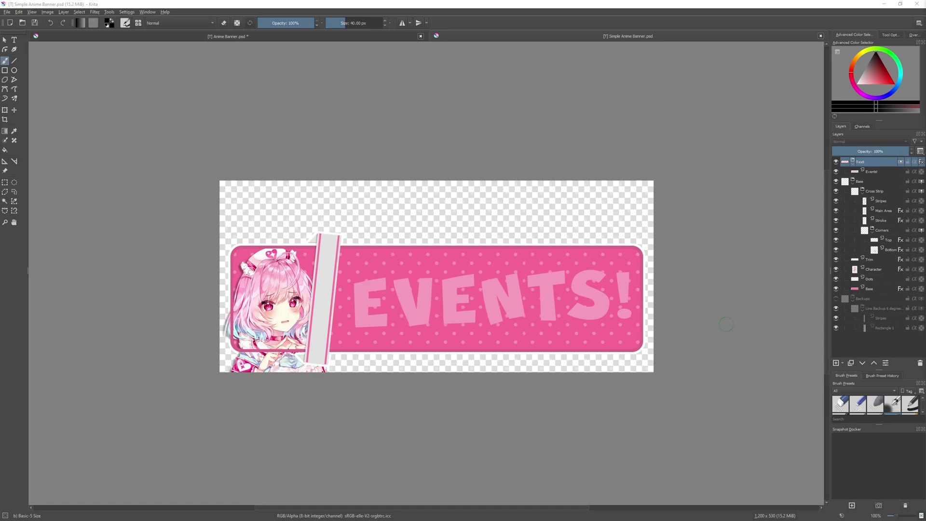
# - Switch to the Anime Banner.psd document in Krita and check the Overlay BG layer by hiding and showing it
pyautogui.click(234, 38)
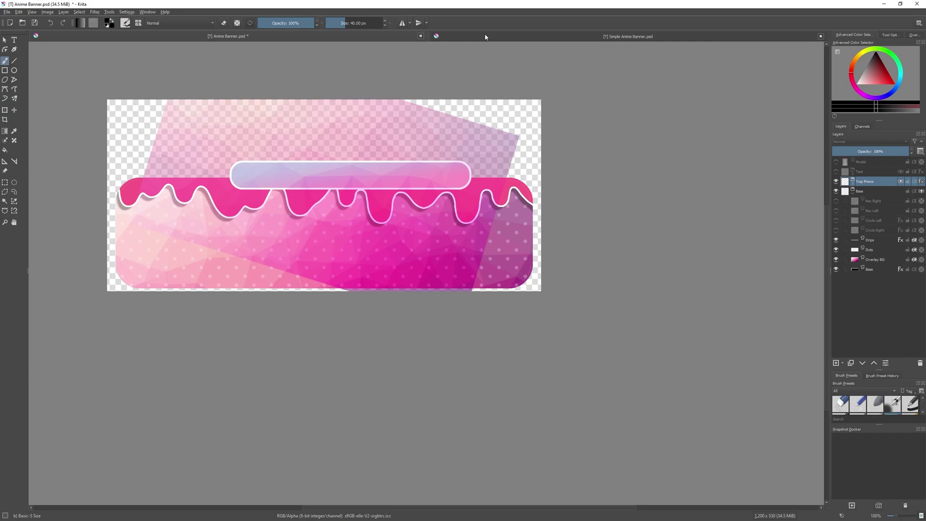
pyautogui.click(872, 262)
pyautogui.click(837, 260)
pyautogui.click(837, 259)
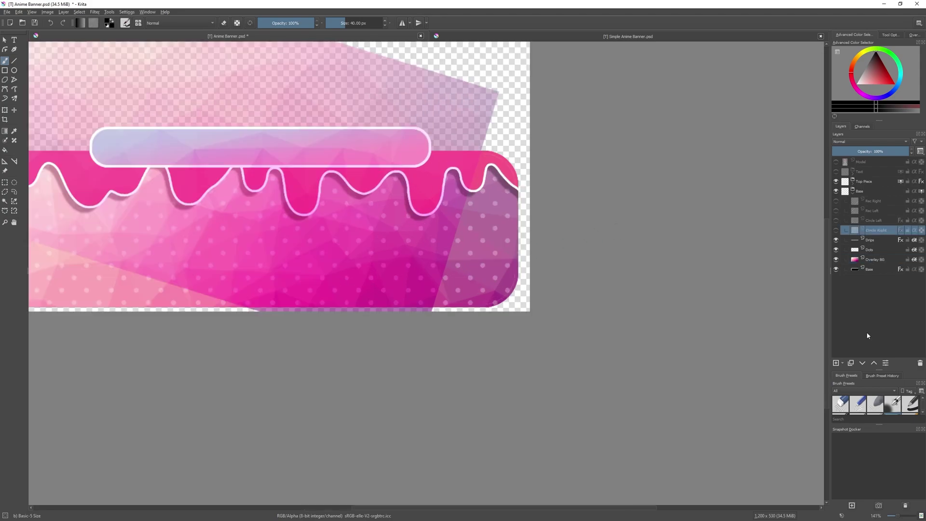
# - Make the Circle Right layer visible and turn on its alpha inheritance to clip it to the banner base
pyautogui.click(836, 230)
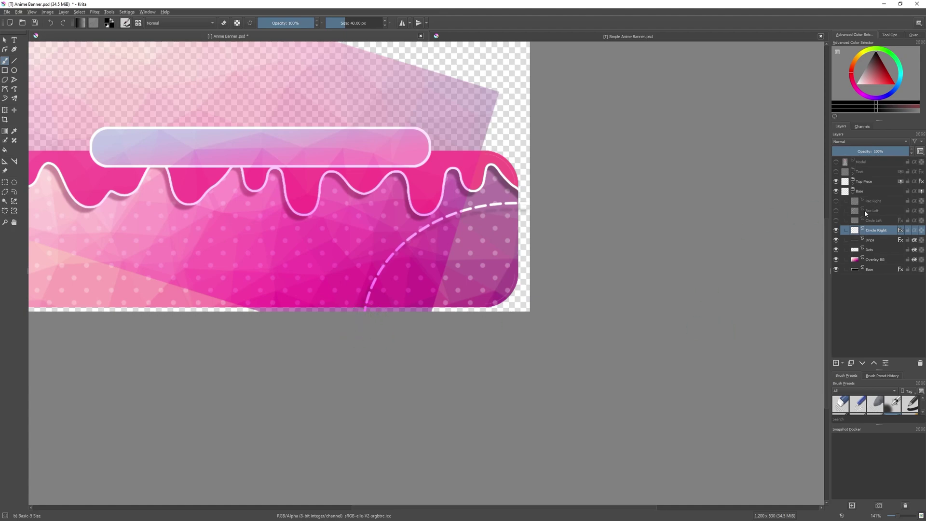
pyautogui.rightClick(875, 231)
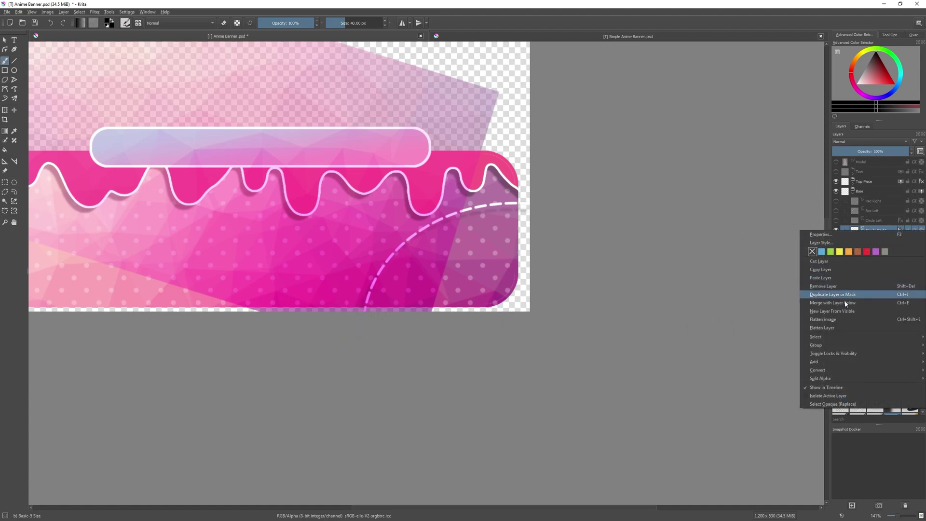
pyautogui.moveTo(841, 355)
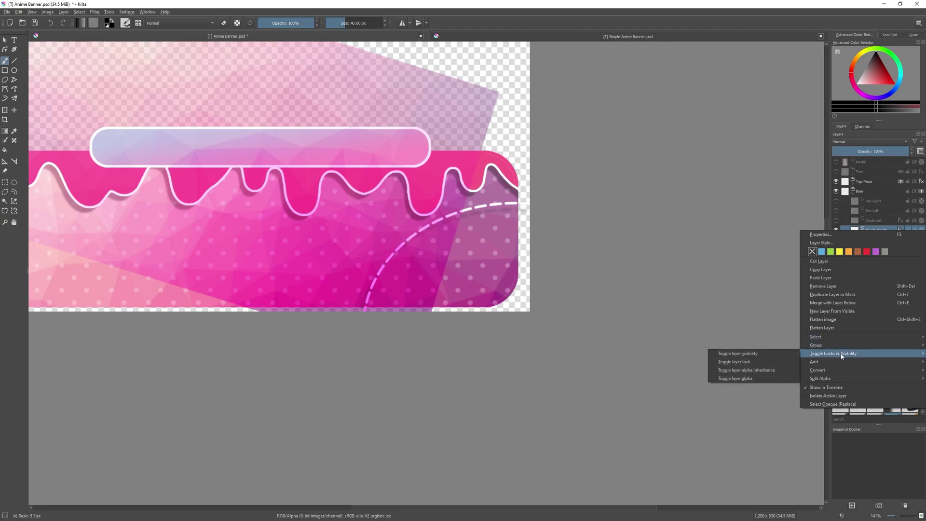
pyautogui.click(776, 370)
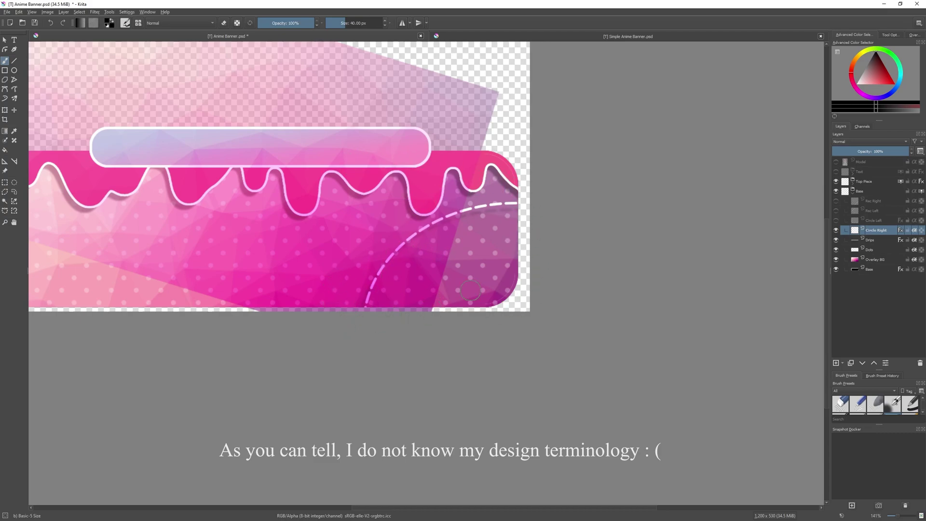
# - Make the Circle Left layer visible and turn on its alpha inheritance to clip it to the banner base
pyautogui.click(839, 221)
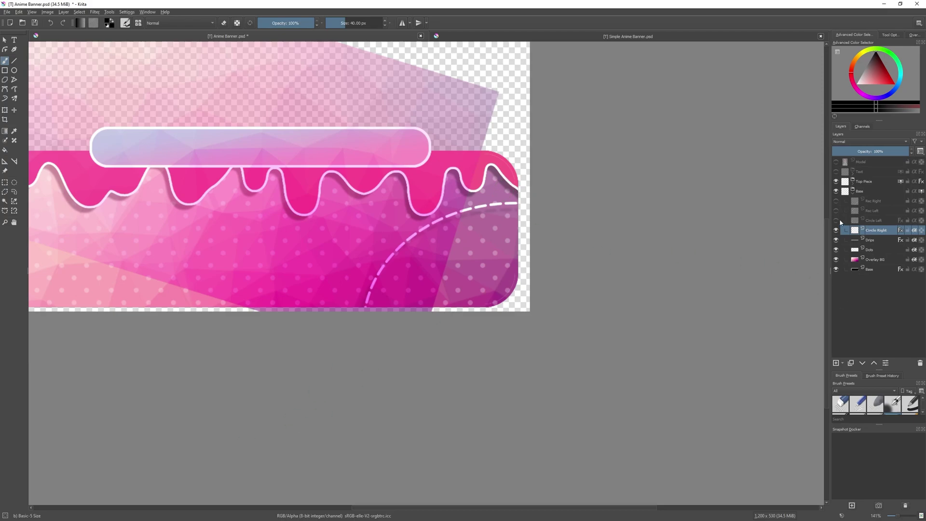
pyautogui.scroll(-4, 433, 308)
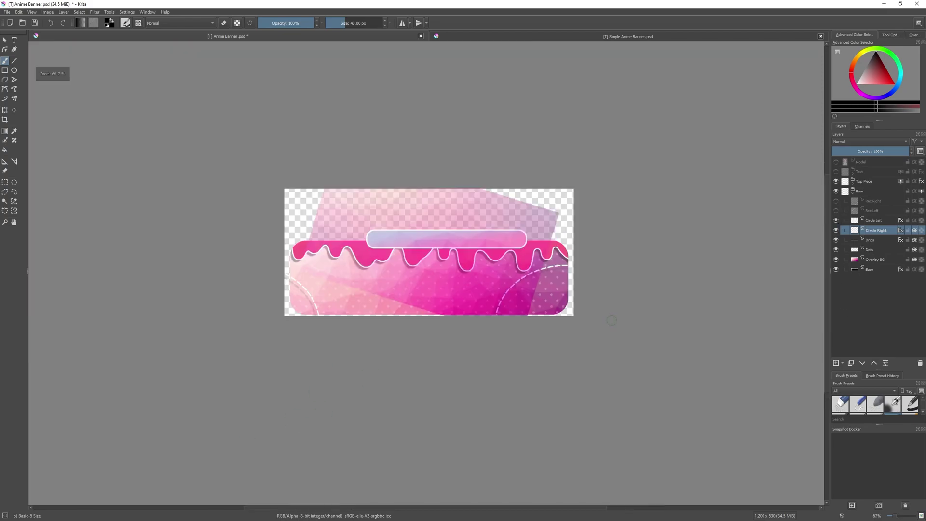
pyautogui.scroll(2, 272, 311)
pyautogui.scroll(1, 307, 309)
pyautogui.scroll(-3, 307, 309)
pyautogui.scroll(2, 320, 307)
pyautogui.scroll(-1, 320, 306)
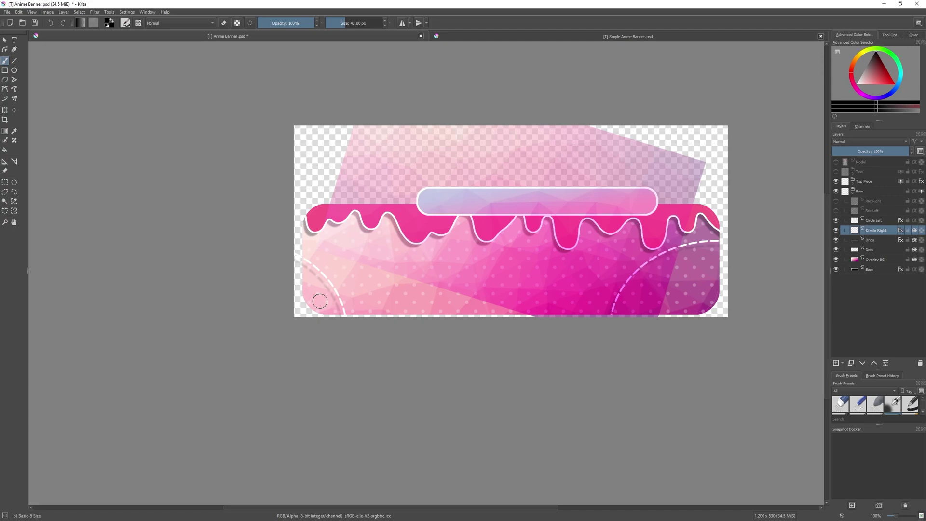
pyautogui.scroll(1, 320, 301)
pyautogui.click(874, 220)
pyautogui.rightClick(874, 221)
pyautogui.moveTo(831, 344)
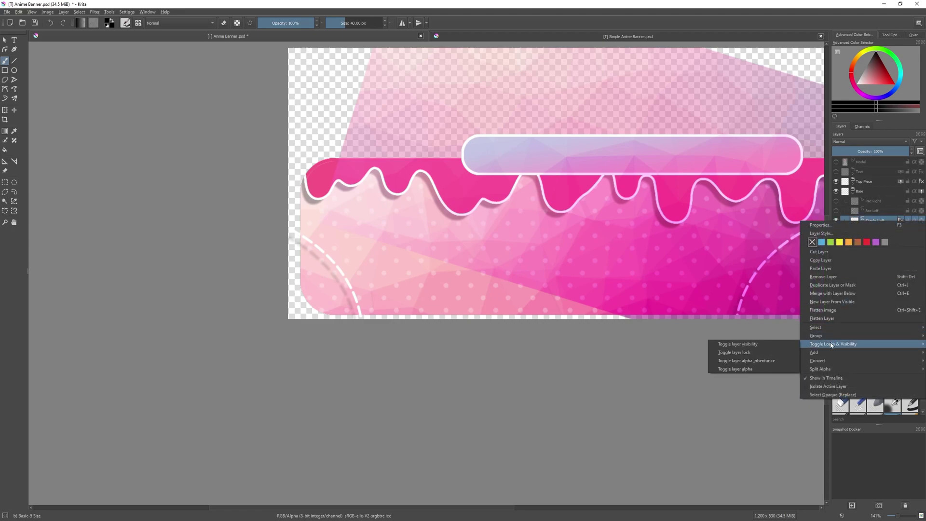
pyautogui.click(778, 362)
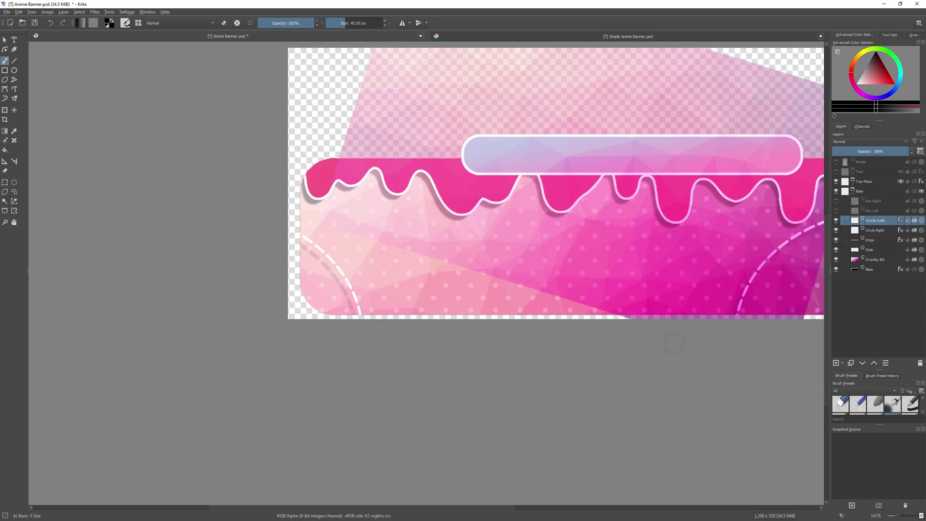
# - Examine the banner and the preview details of the Model and Circle Left layers
pyautogui.scroll(-3, 654, 374)
pyautogui.scroll(2, 653, 374)
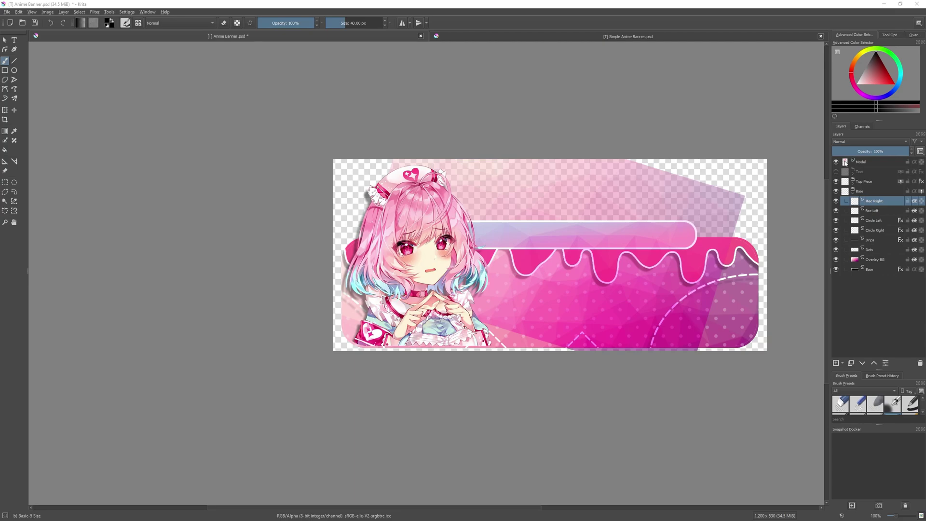
pyautogui.moveTo(846, 162)
pyautogui.moveTo(856, 221)
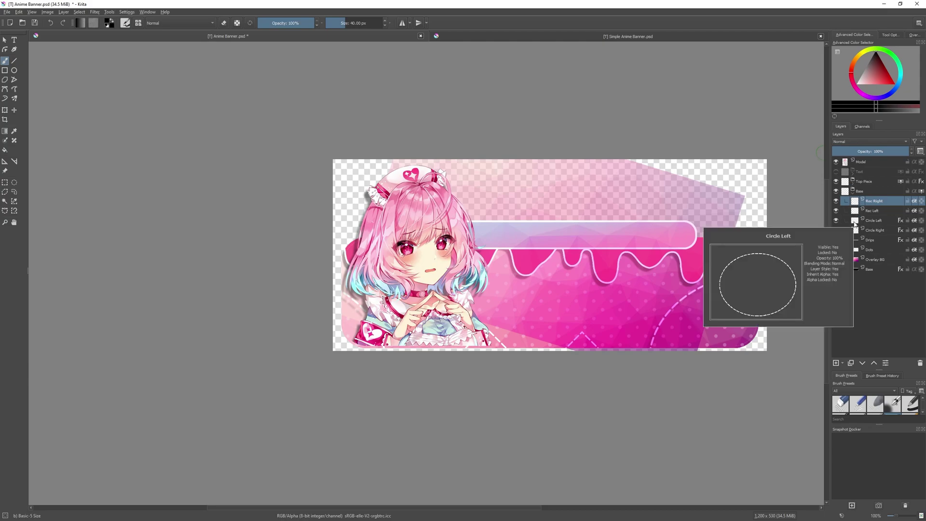
pyautogui.moveTo(852, 262)
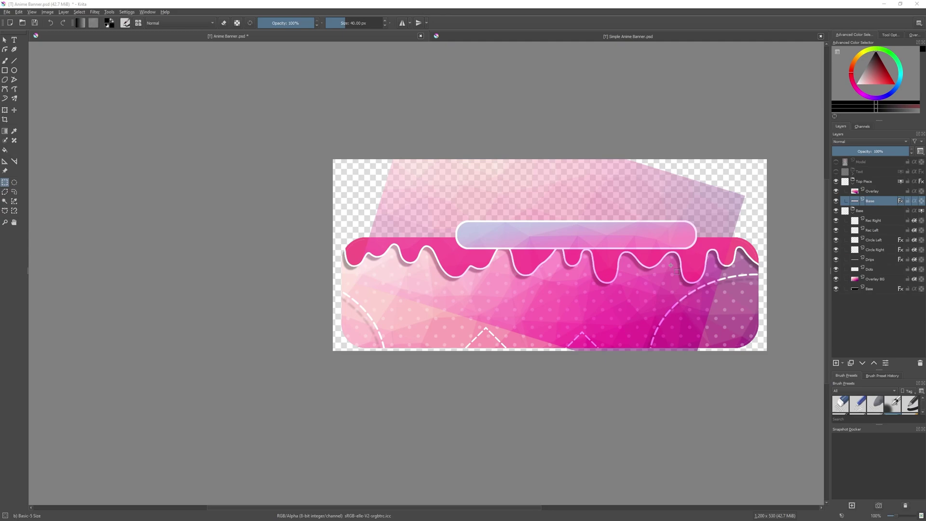
# - Flatten the Base layer inside the Top Piece group to merge its layer style into the pixels
pyautogui.rightClick(880, 200)
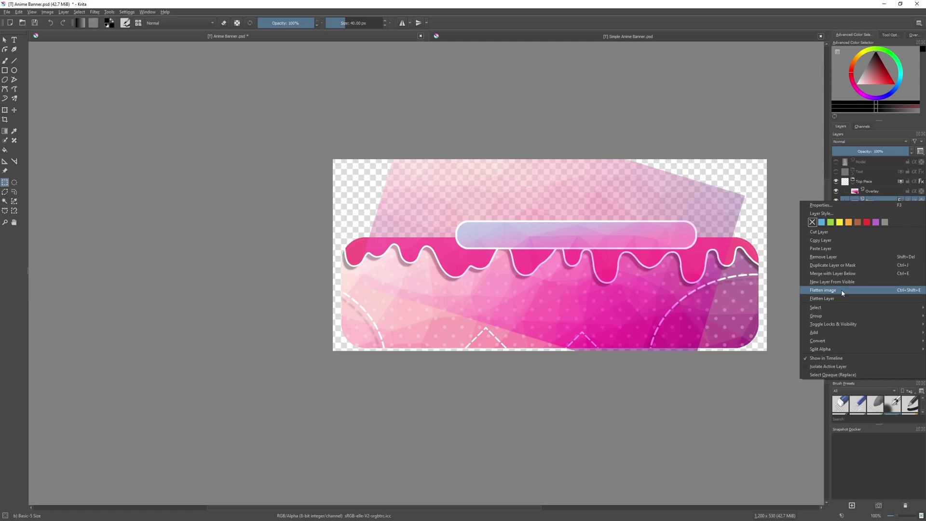
pyautogui.click(873, 462)
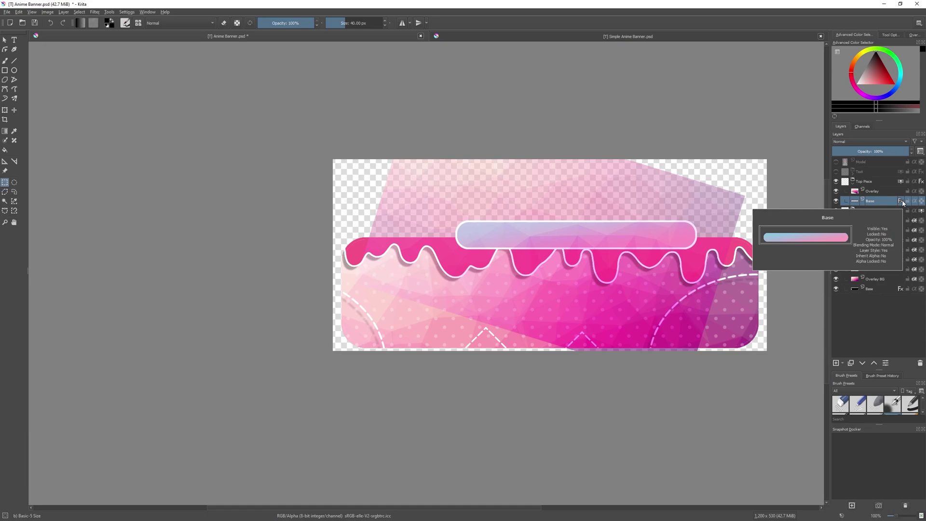
pyautogui.rightClick(876, 201)
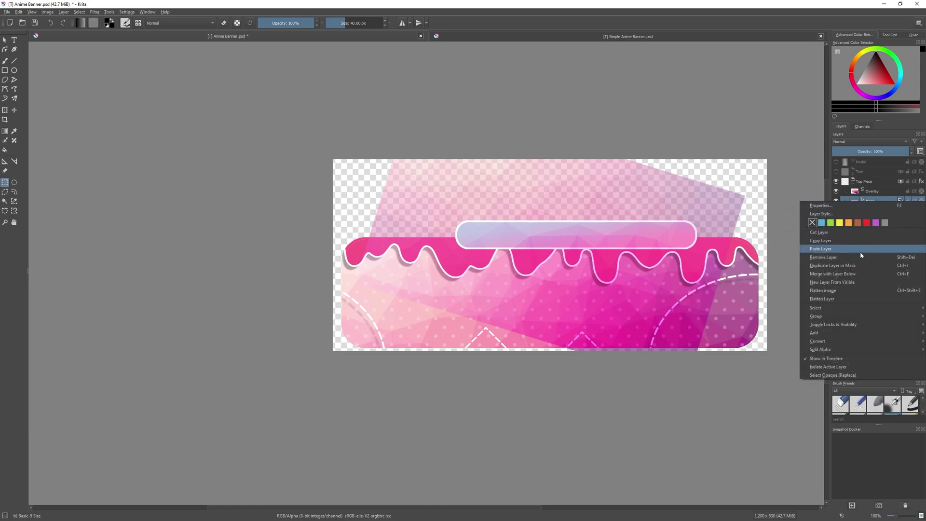
pyautogui.click(851, 299)
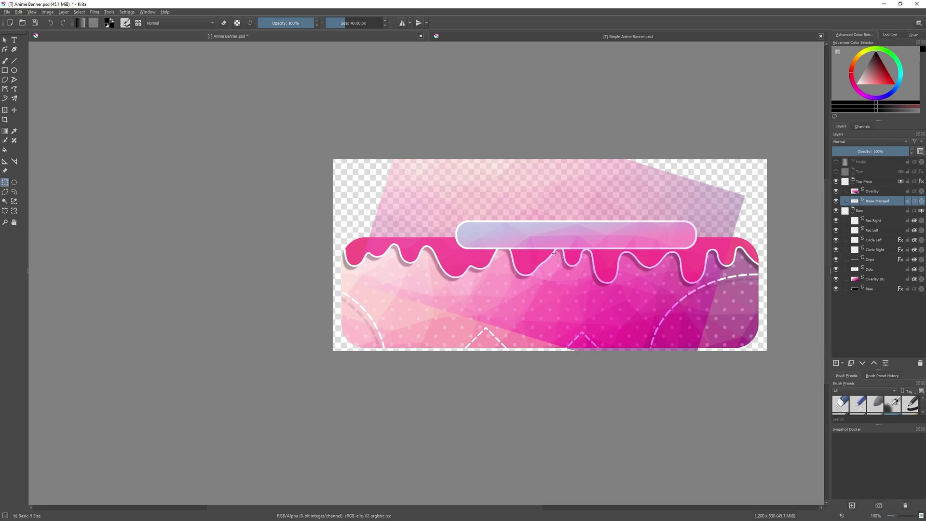
# - Delete the lower part of the flattened top piece where it overlaps the pink drip banner, and clear the selection
pyautogui.scroll(2, 552, 245)
pyautogui.scroll(-2, 552, 245)
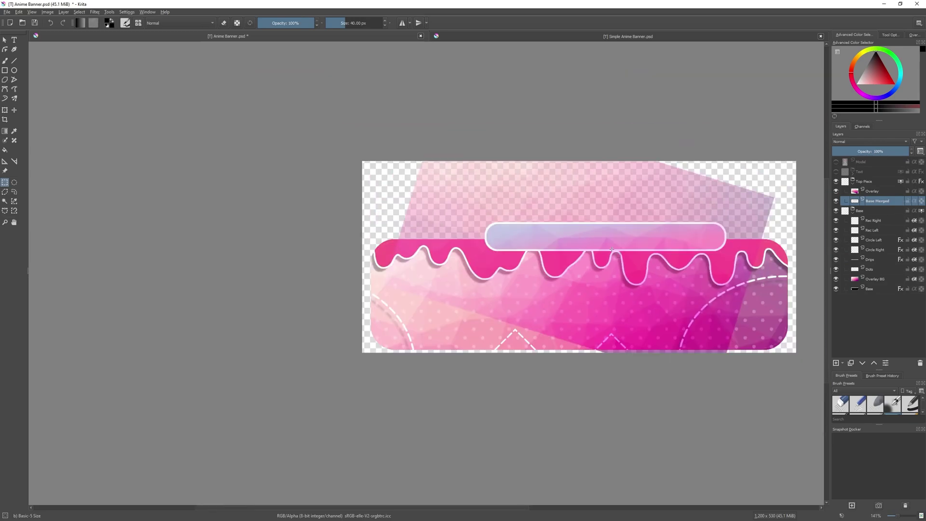
pyautogui.scroll(2, 501, 224)
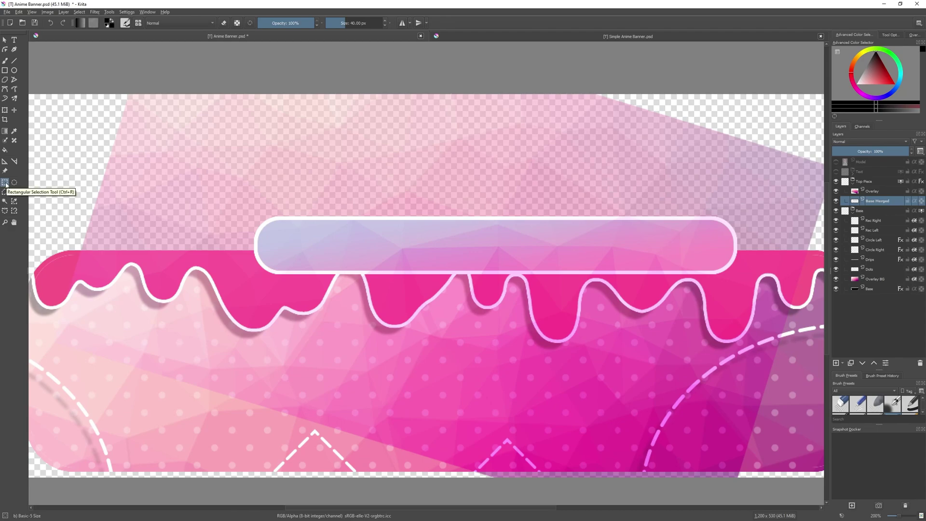
pyautogui.moveTo(240, 302); pyautogui.dragTo(772, 250)
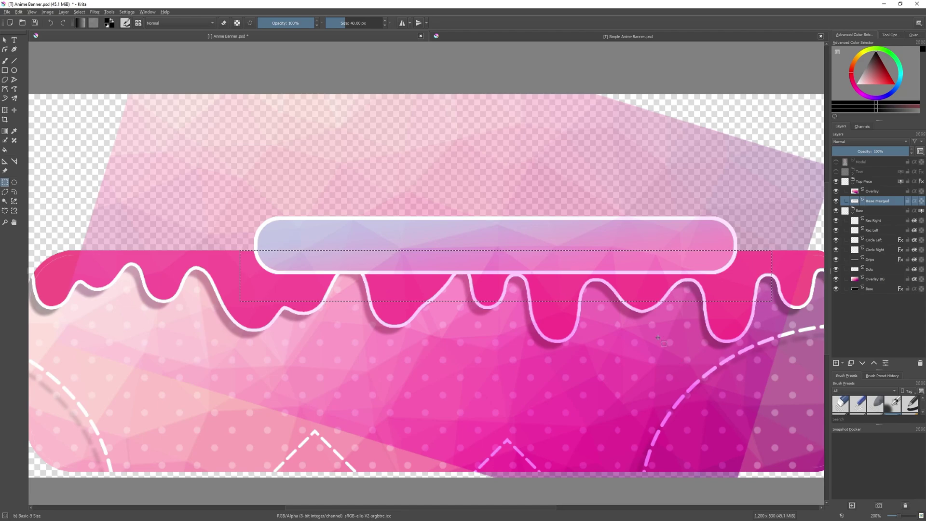
pyautogui.press('Delete')
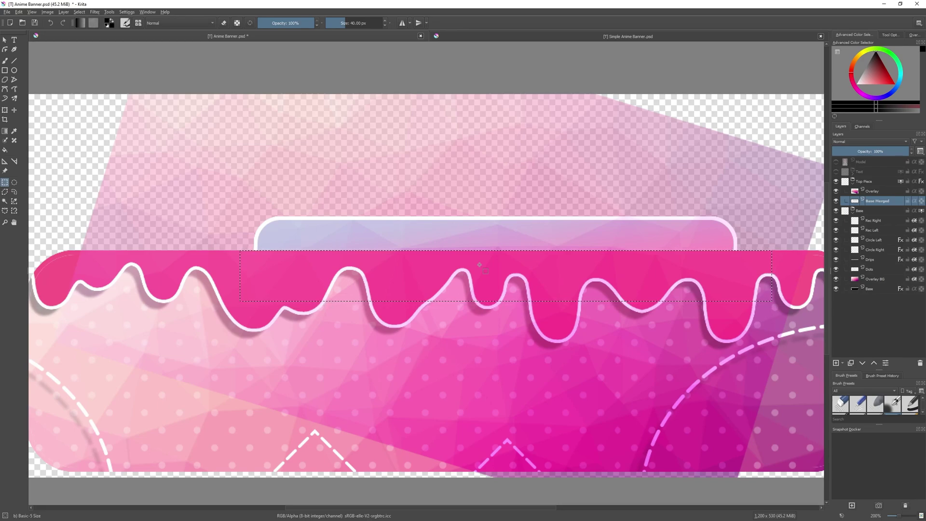
pyautogui.rightClick(480, 265)
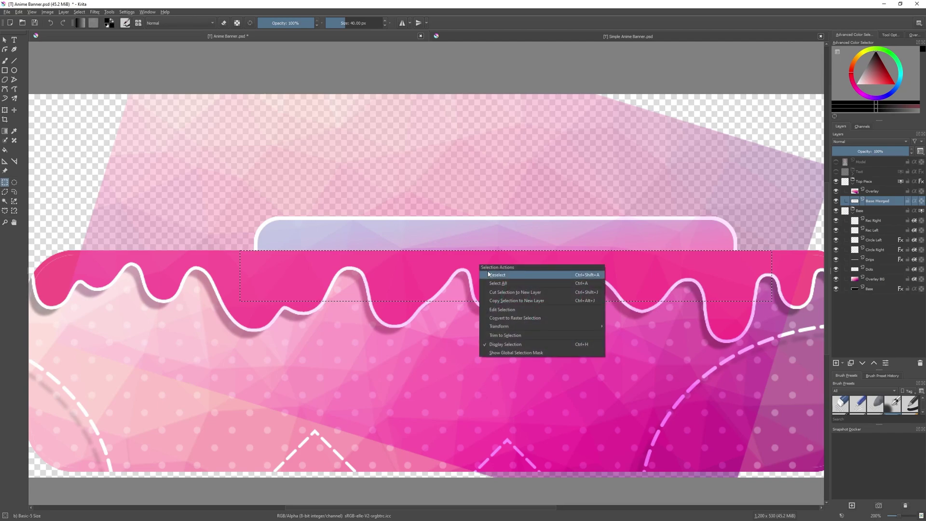
pyautogui.click(488, 274)
pyautogui.scroll(-3, 488, 274)
pyautogui.scroll(2, 489, 274)
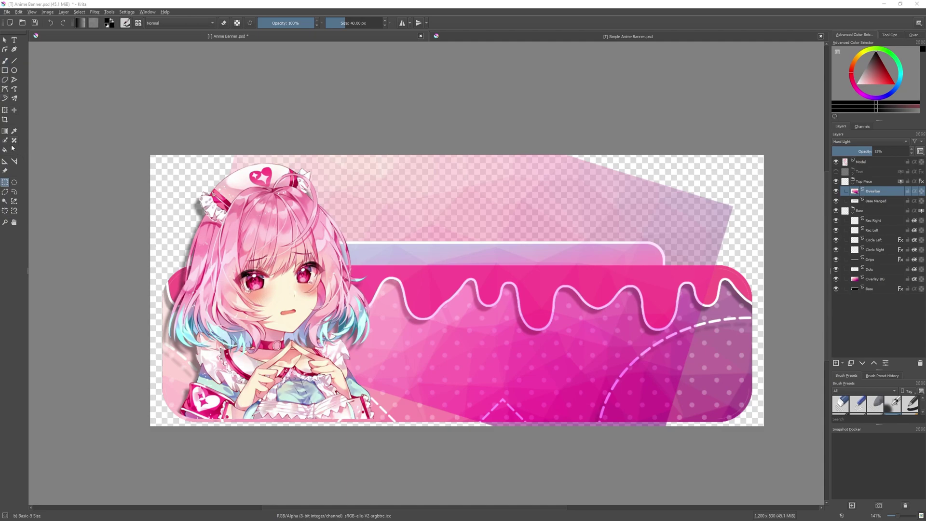
# - Hide the Model layer and delete the Top Piece Overlay layer's areas below the banner's upper edge and left of the top piece
pyautogui.click(836, 162)
pyautogui.moveTo(214, 462); pyautogui.dragTo(773, 265)
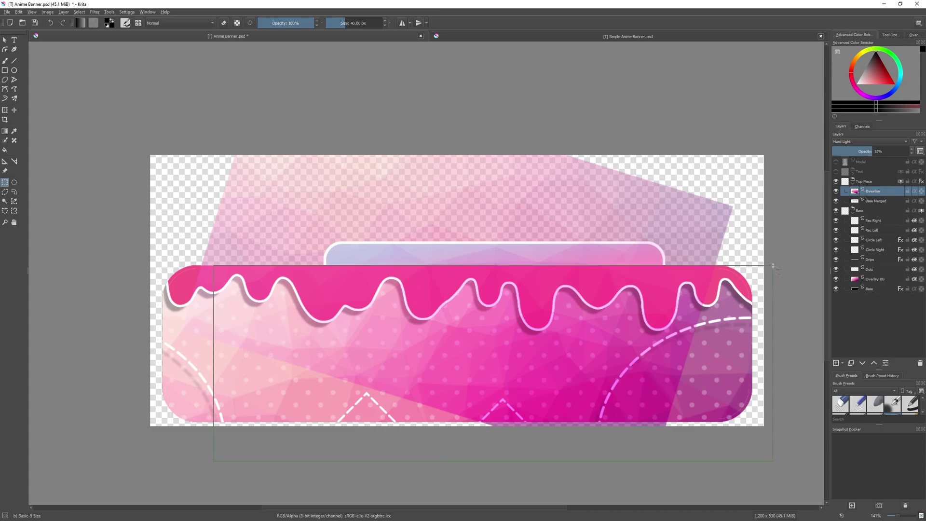
pyautogui.moveTo(773, 265); pyautogui.dragTo(772, 265)
pyautogui.press('Delete')
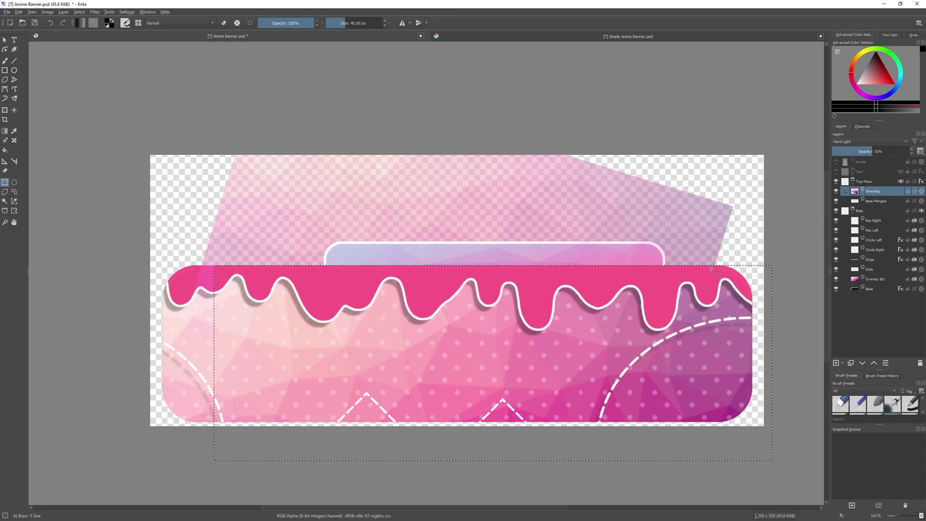
pyautogui.moveTo(150, 142); pyautogui.dragTo(323, 352)
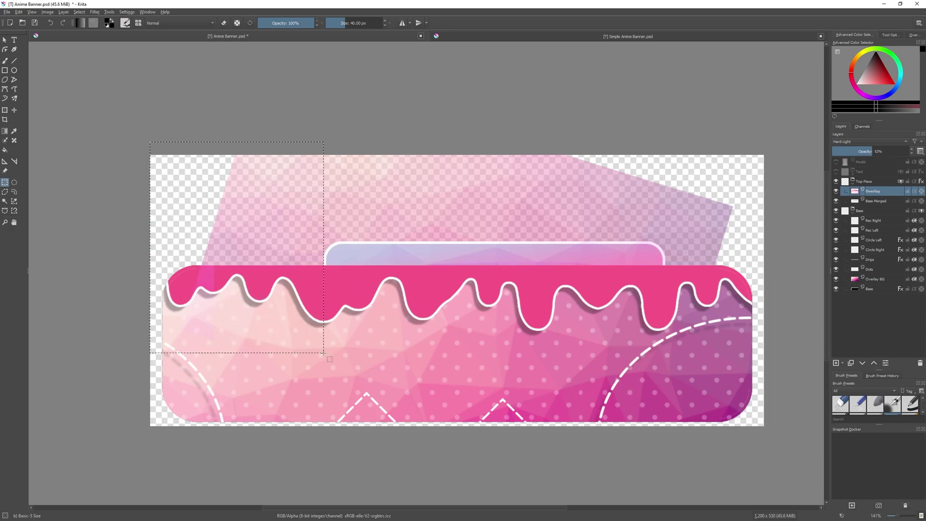
pyautogui.press('Delete')
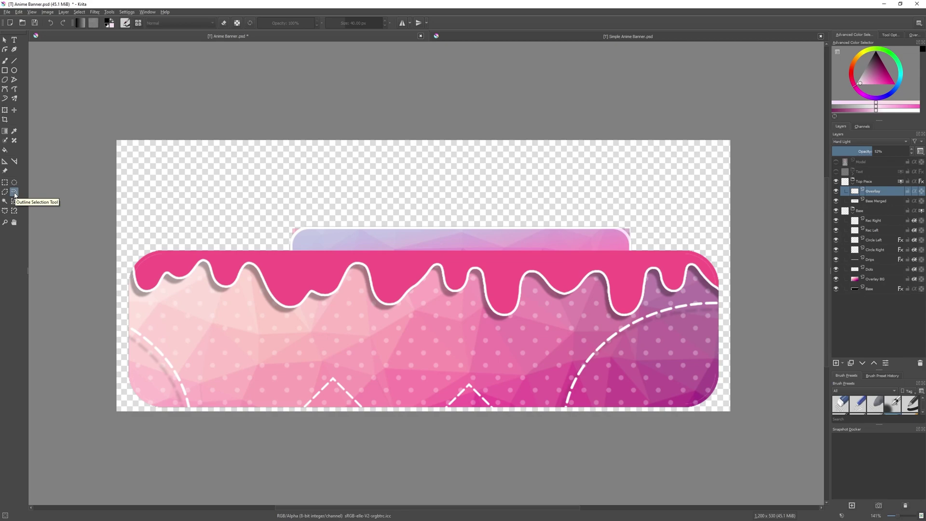
# - Delete the overlay's leftover pixels outside the rounded upper corners of the top piece, and show the Model layer again
pyautogui.scroll(8, 242, 206)
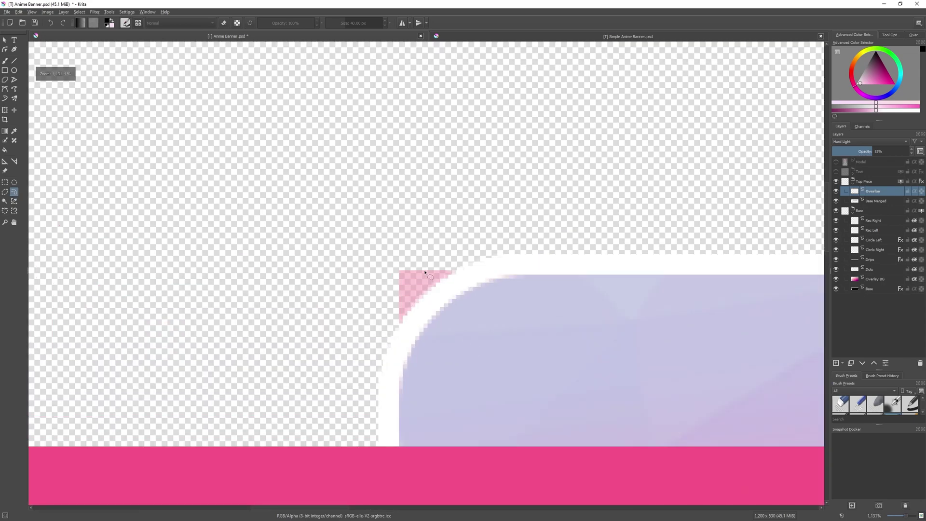
pyautogui.moveTo(438, 247)
pyautogui.mouseDown()
pyautogui.moveTo(406, 246)
pyautogui.moveTo(371, 270)
pyautogui.moveTo(373, 328)
pyautogui.moveTo(410, 332)
pyautogui.moveTo(469, 275)
pyautogui.moveTo(471, 256)
pyautogui.moveTo(430, 249)
pyautogui.mouseUp()
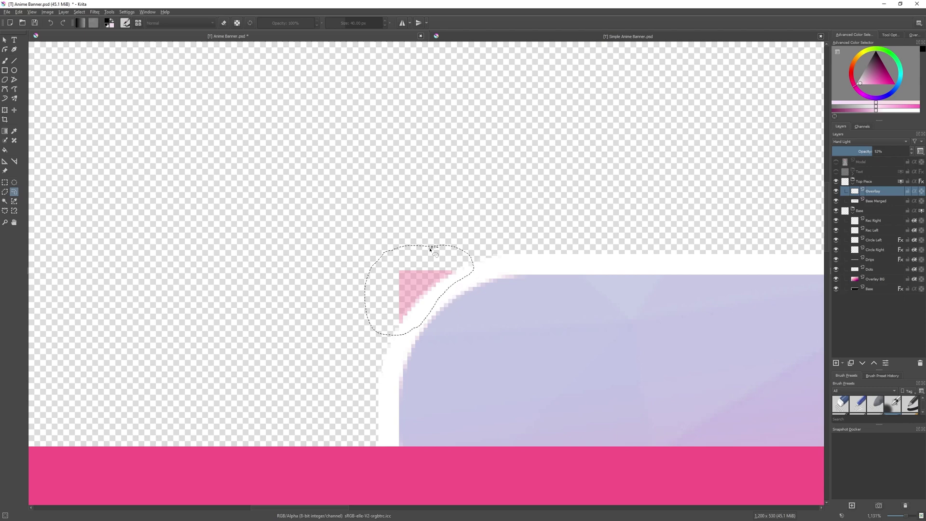
pyautogui.press('Delete')
pyautogui.scroll(-8, 772, 241)
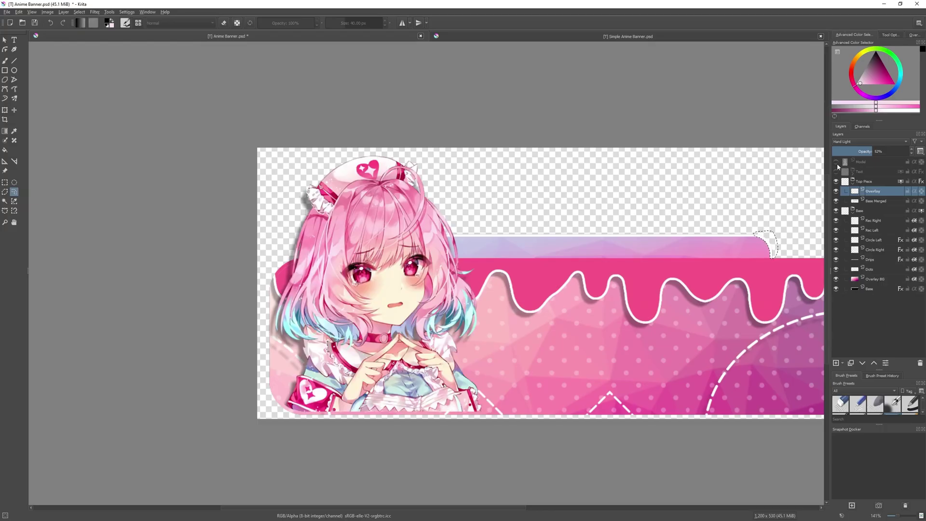
pyautogui.click(836, 162)
pyautogui.scroll(-1, 617, 301)
# - Inspect the Base layer's Stroke style settings and bring up Anime Banner.psd in Photoshop for comparison, leaving the style unchanged
pyautogui.click(876, 279)
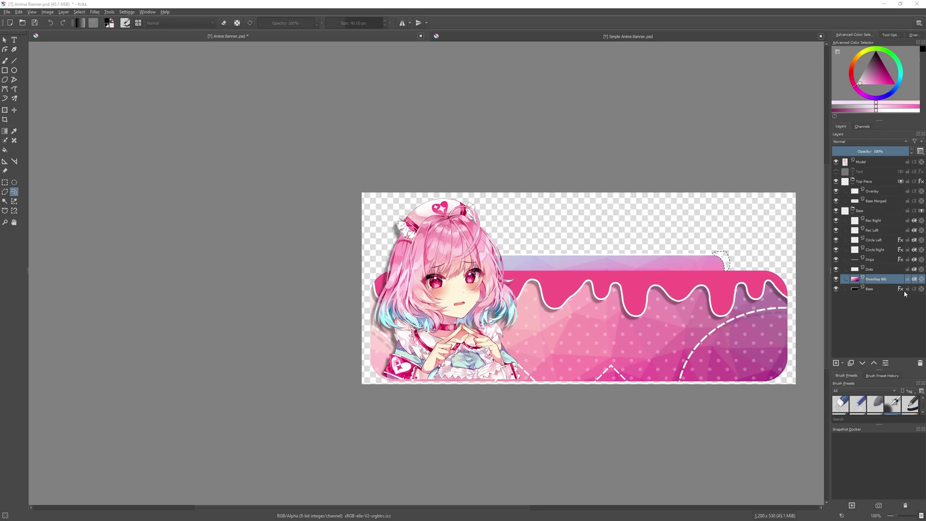
pyautogui.rightClick(878, 290)
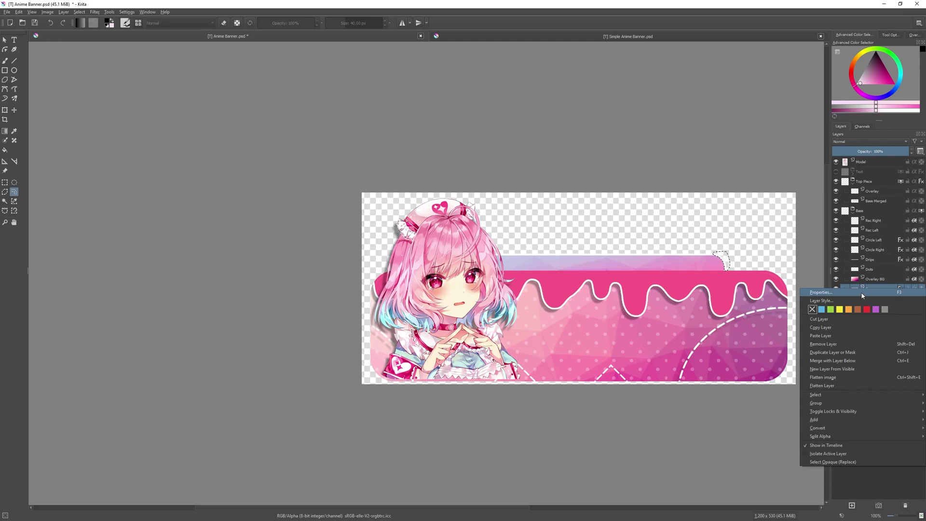
pyautogui.click(856, 300)
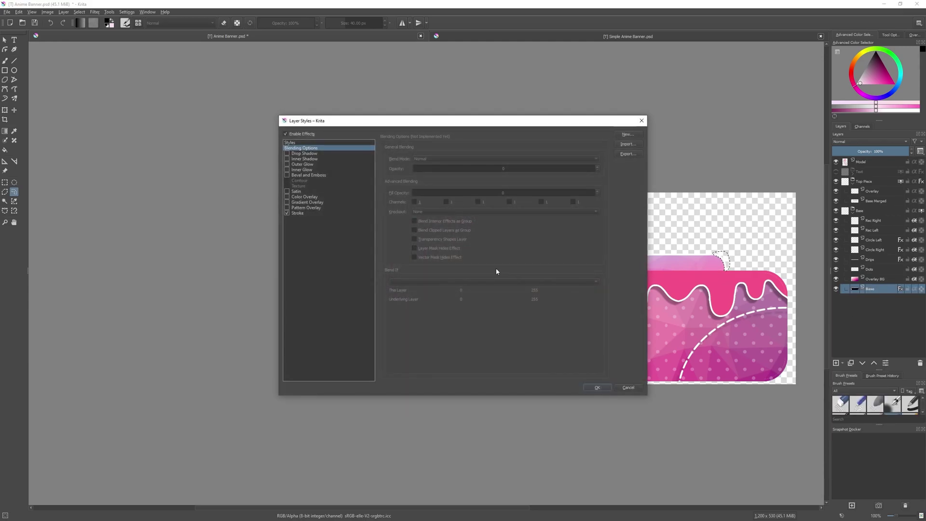
pyautogui.click(304, 213)
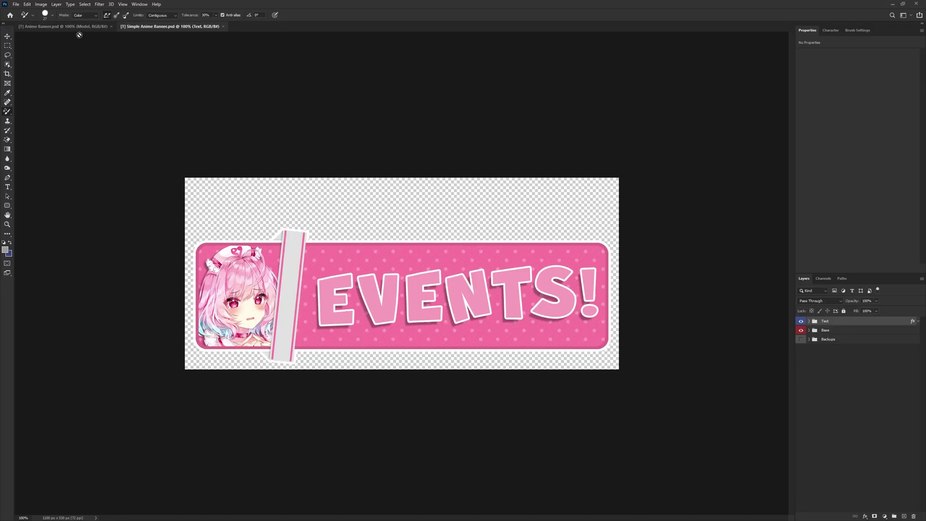
pyautogui.click(79, 27)
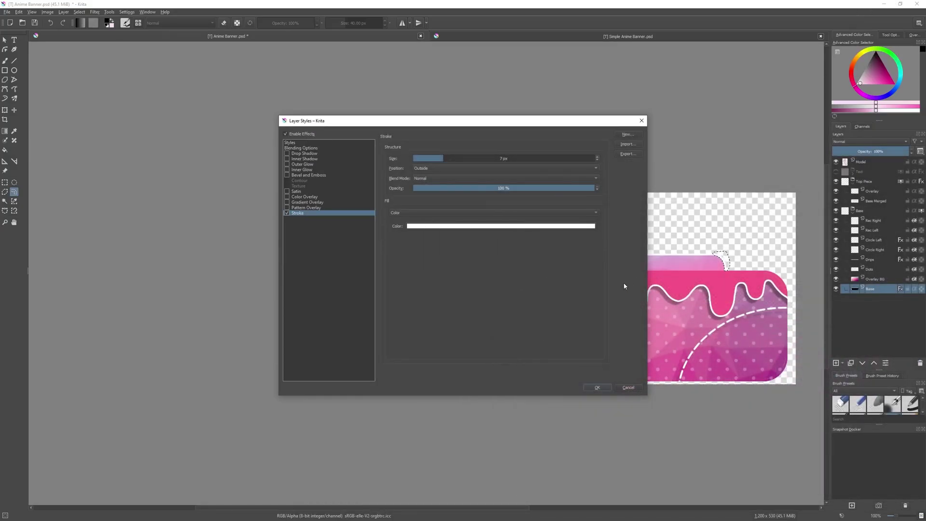
pyautogui.click(628, 387)
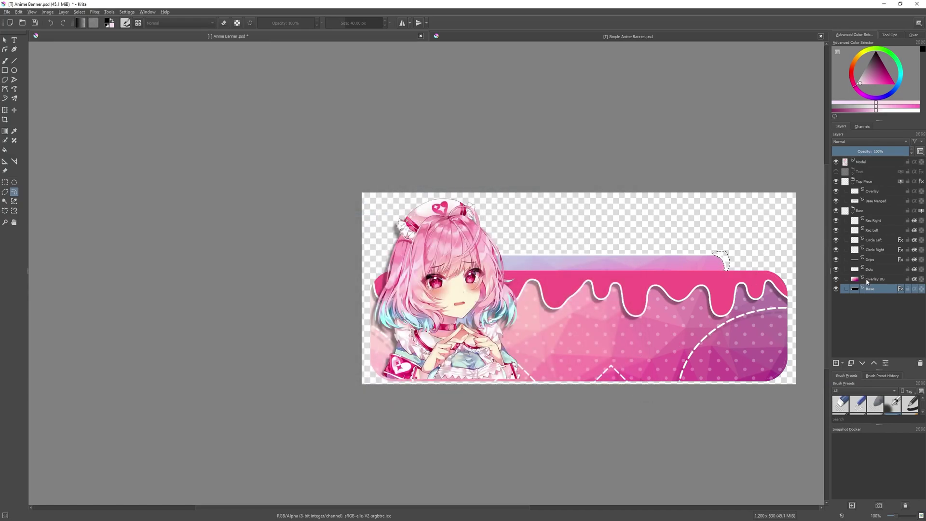
# - Reopen the Base layer's style in Krita, and inspect the Model layer's blending options in Photoshop for comparison
pyautogui.moveTo(867, 282)
pyautogui.moveTo(876, 292)
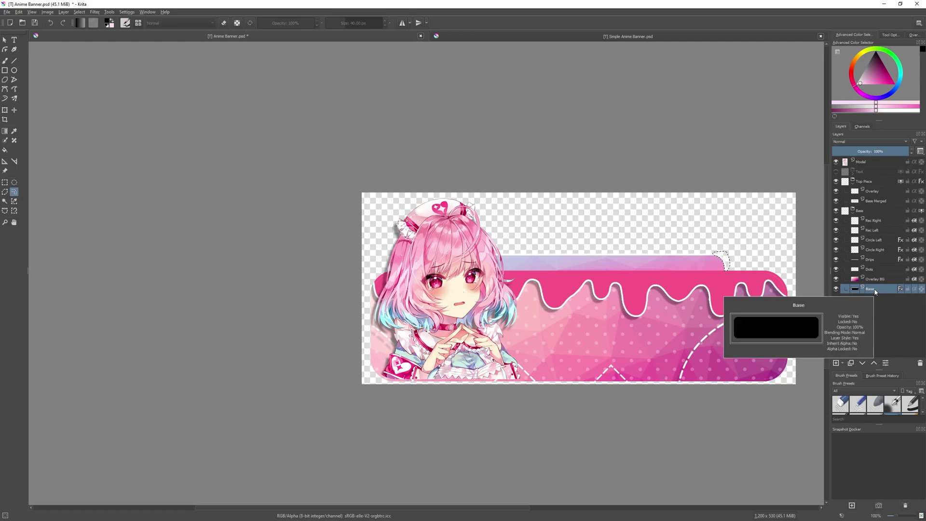
pyautogui.rightClick(876, 290)
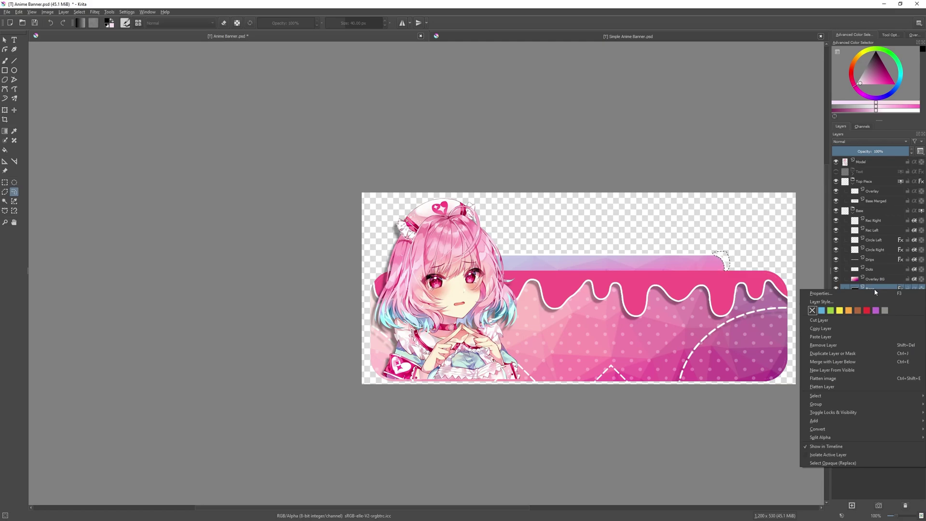
pyautogui.press('Escape')
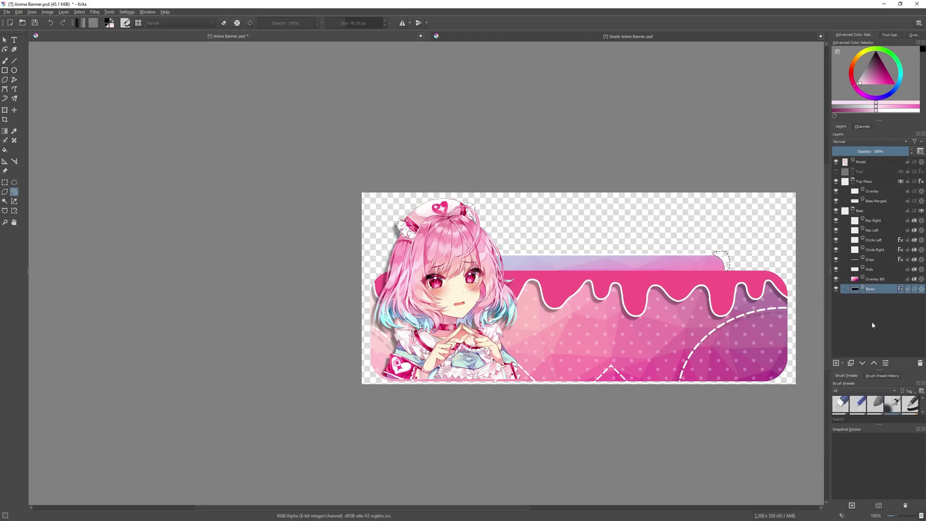
pyautogui.rightClick(875, 291)
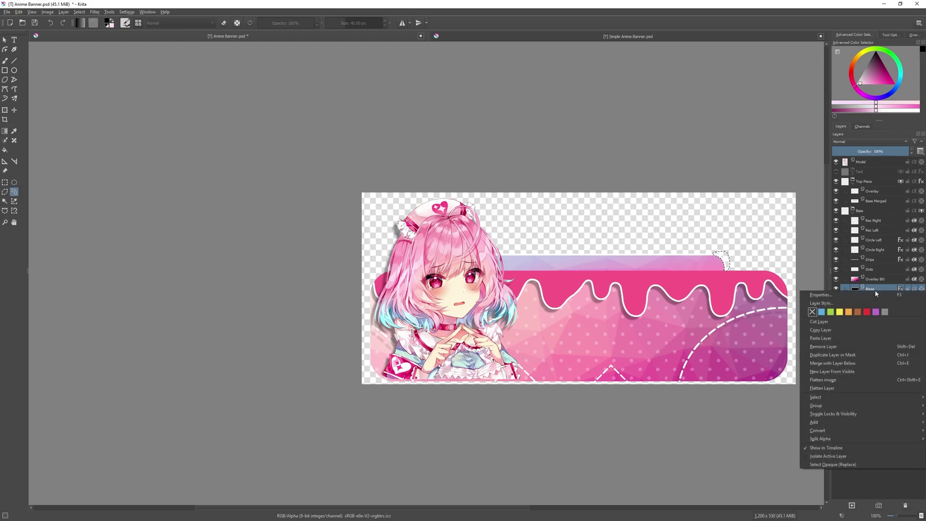
pyautogui.click(857, 304)
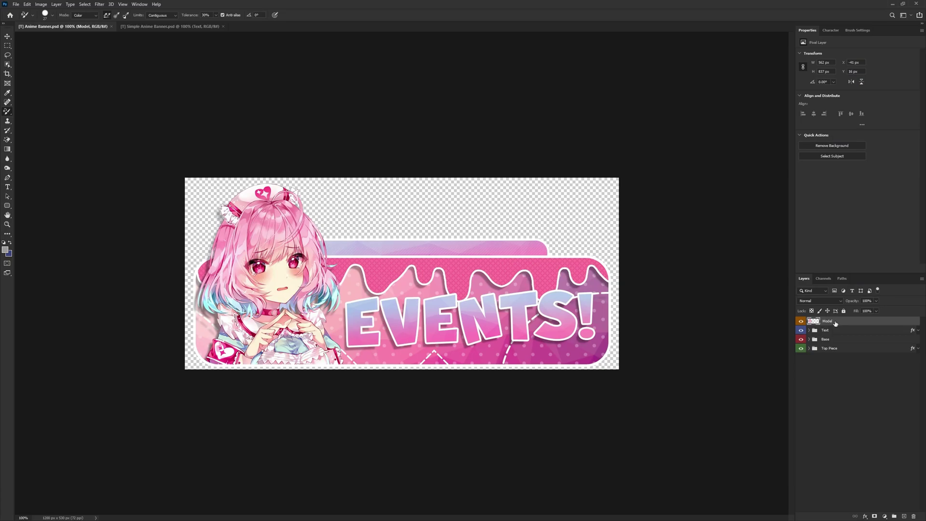
pyautogui.rightClick(836, 323)
pyautogui.click(714, 380)
pyautogui.moveTo(714, 251); pyautogui.dragTo(613, 178)
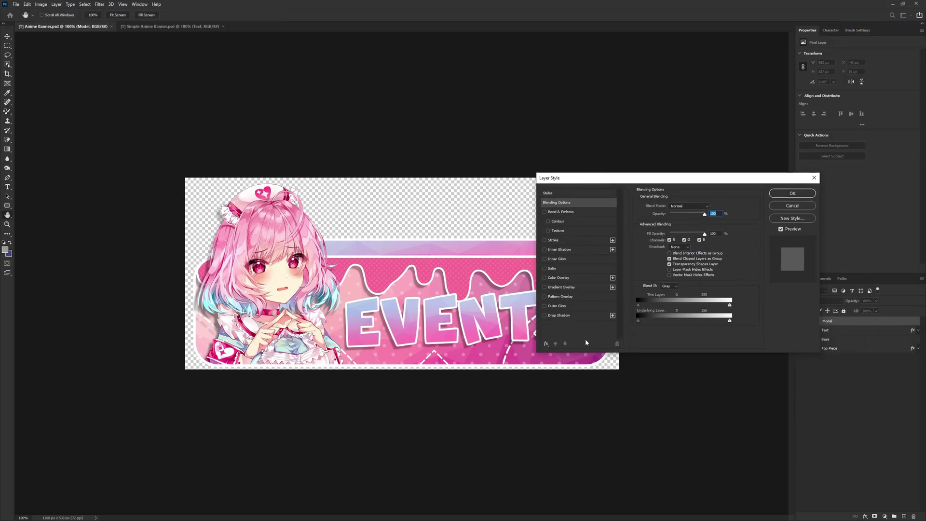
pyautogui.click(792, 206)
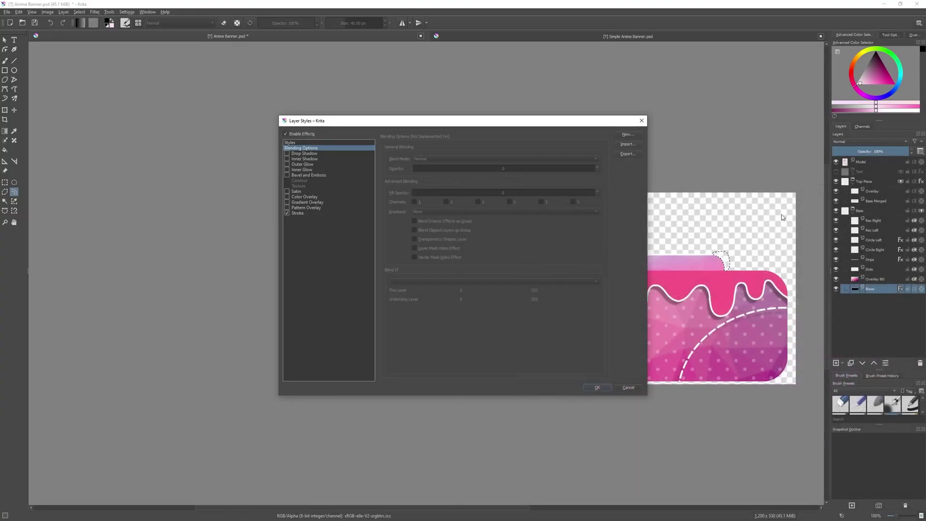
# - Back in Krita, review the position choices of the Base layer's Stroke style without applying any change
pyautogui.click(303, 213)
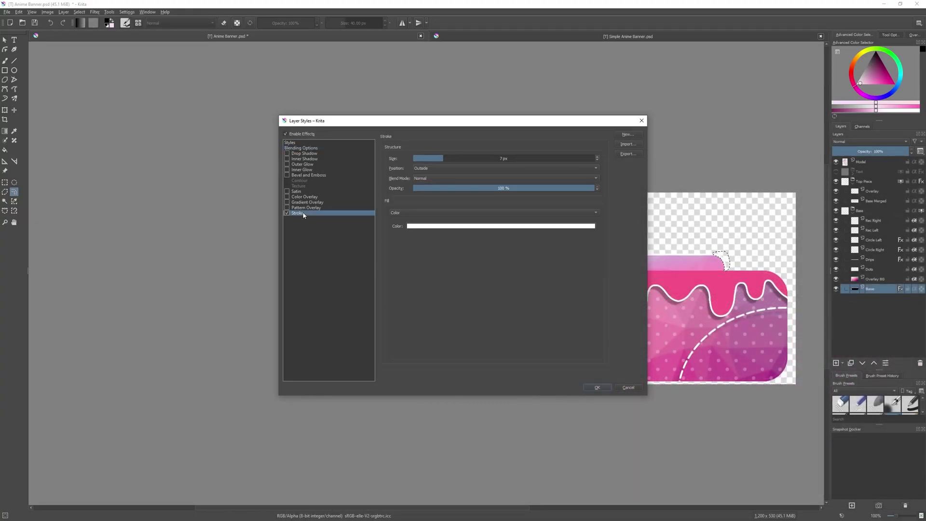
pyautogui.click(431, 167)
pyautogui.click(427, 169)
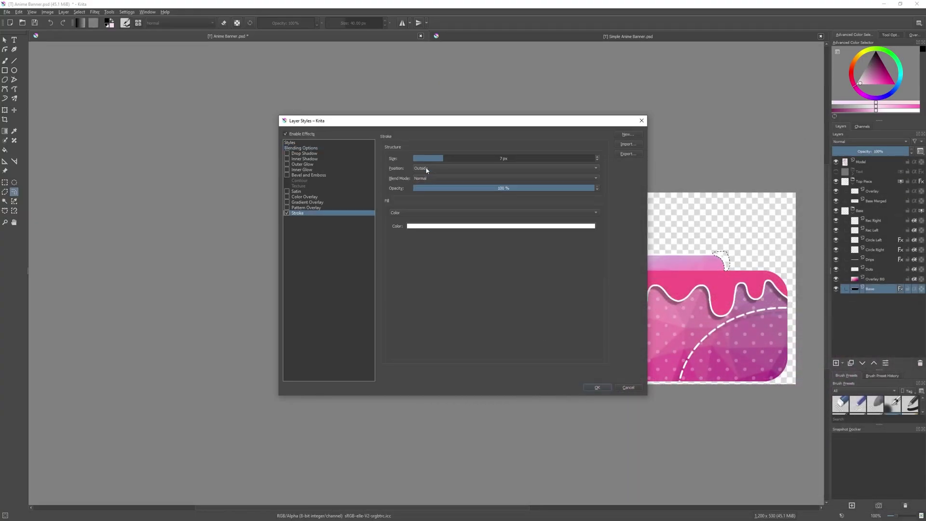
pyautogui.click(624, 388)
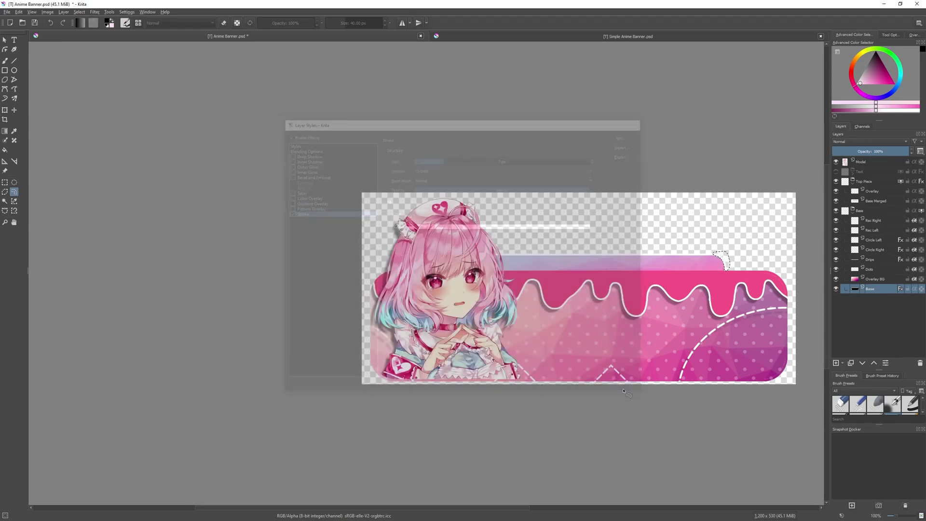
# - Merge the Overlay BG and Dots layers down into the Base layer, and merge the whole Base group into one layer
pyautogui.click(875, 280)
pyautogui.rightClick(876, 281)
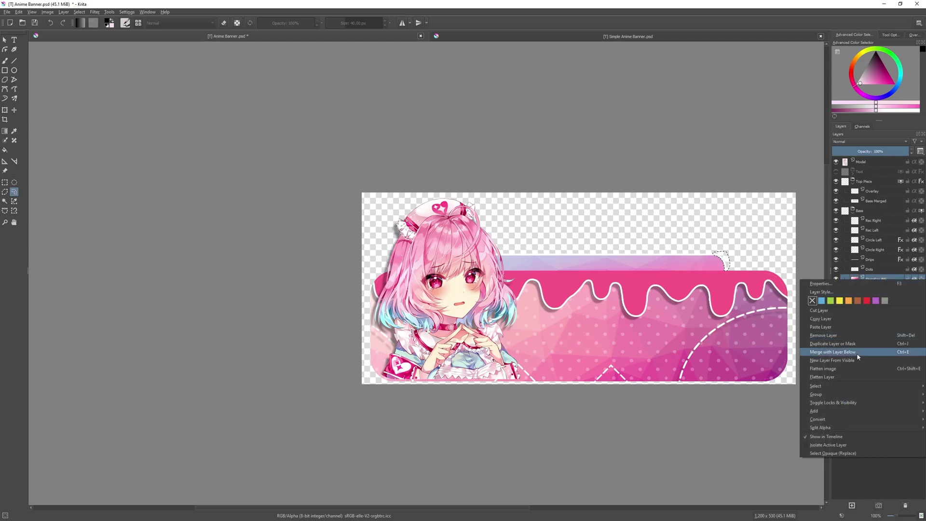
pyautogui.click(820, 358)
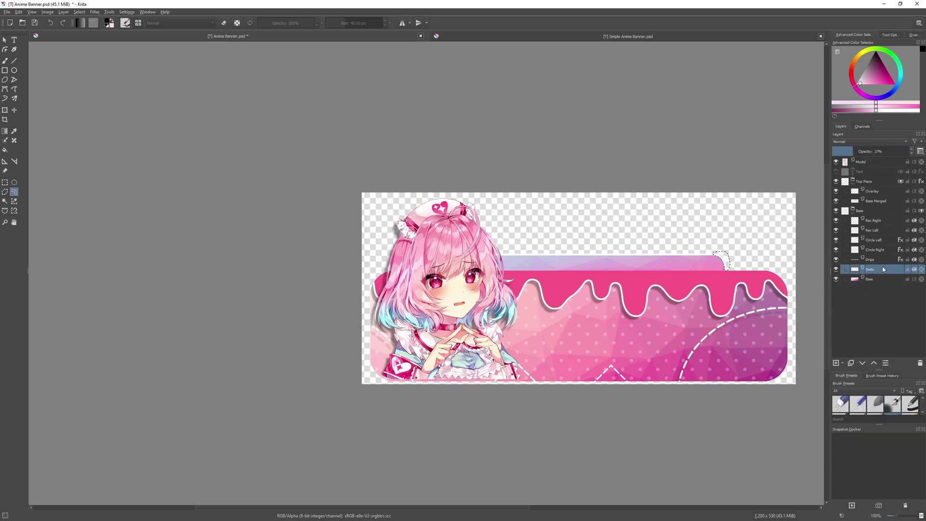
pyautogui.rightClick(887, 269)
pyautogui.click(839, 339)
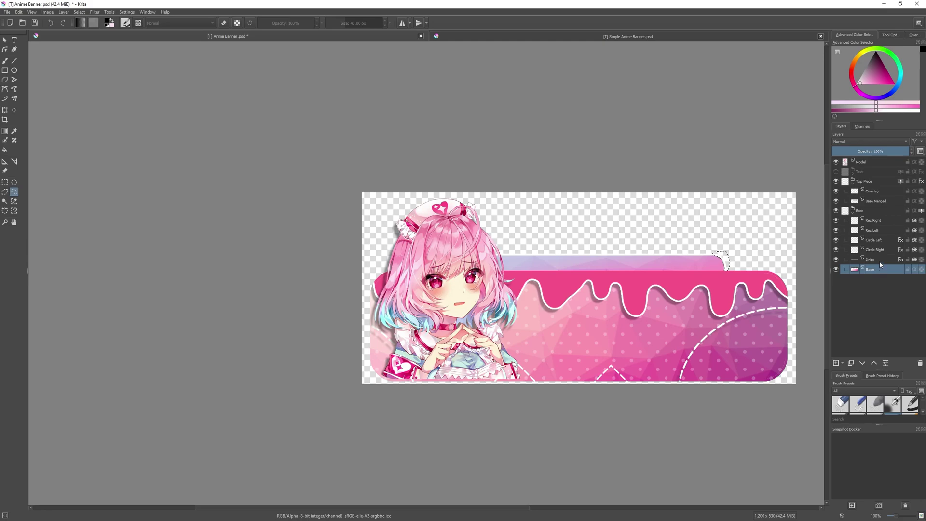
pyautogui.rightClick(864, 211)
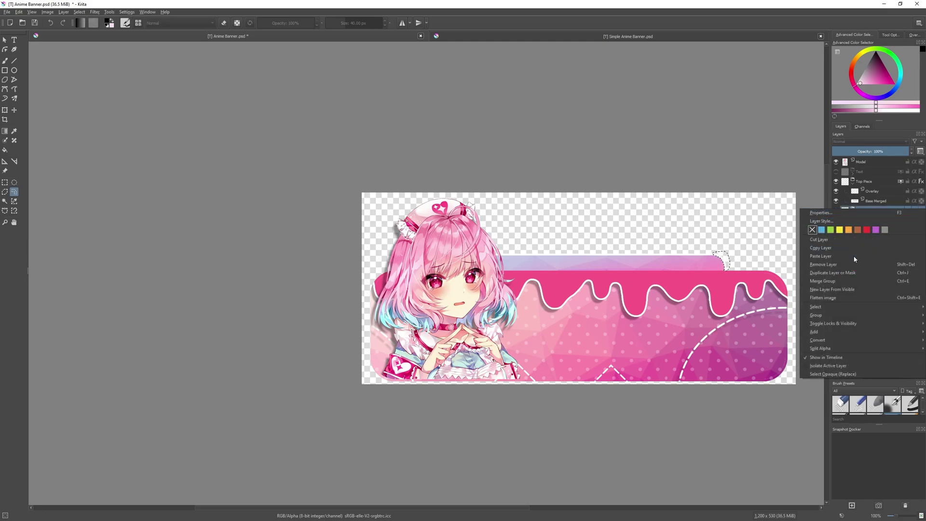
pyautogui.click(835, 282)
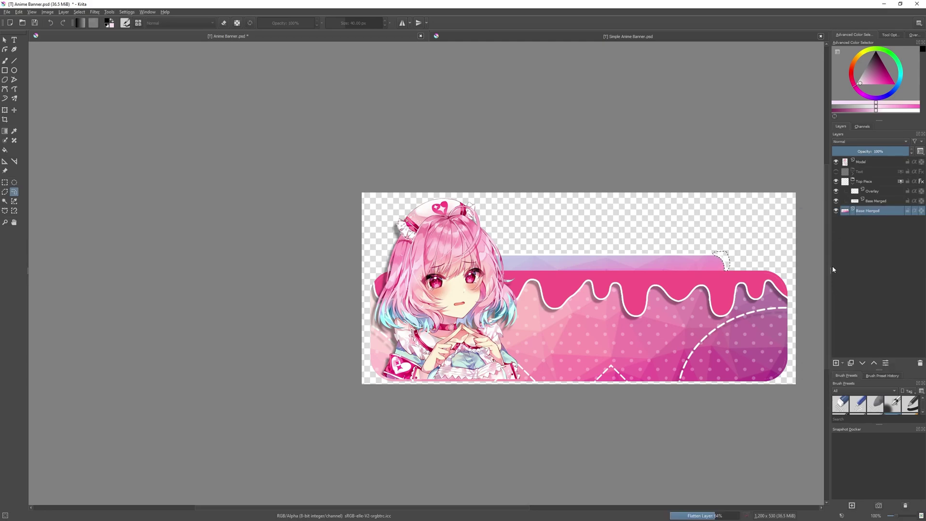
# - Add a Stroke style to the merged base layer: white (#ffffff), 7 px, positioned Inside, at 100% opacity
pyautogui.rightClick(876, 213)
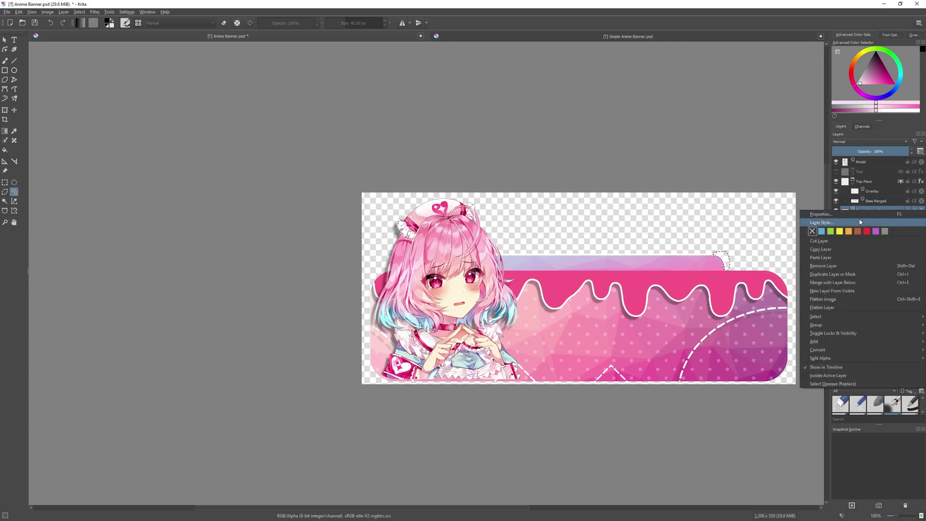
pyautogui.click(860, 222)
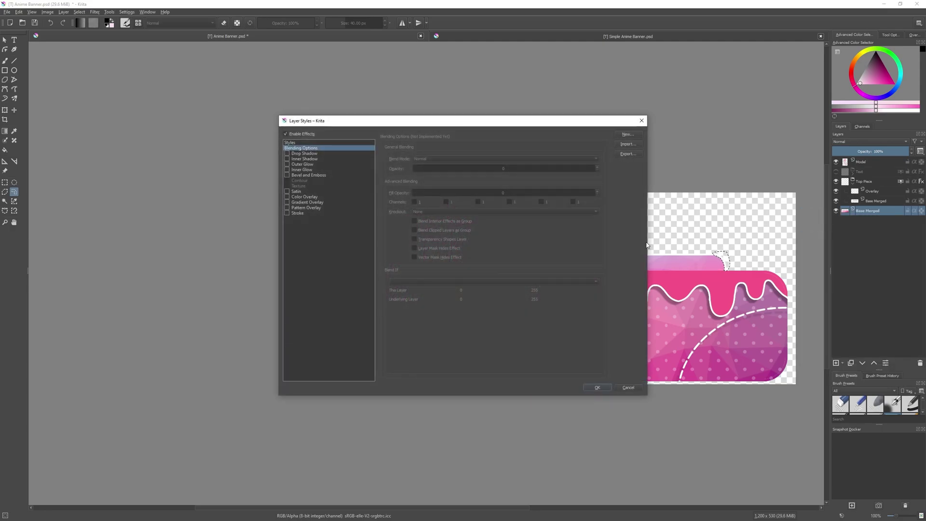
pyautogui.click(290, 214)
pyautogui.click(432, 169)
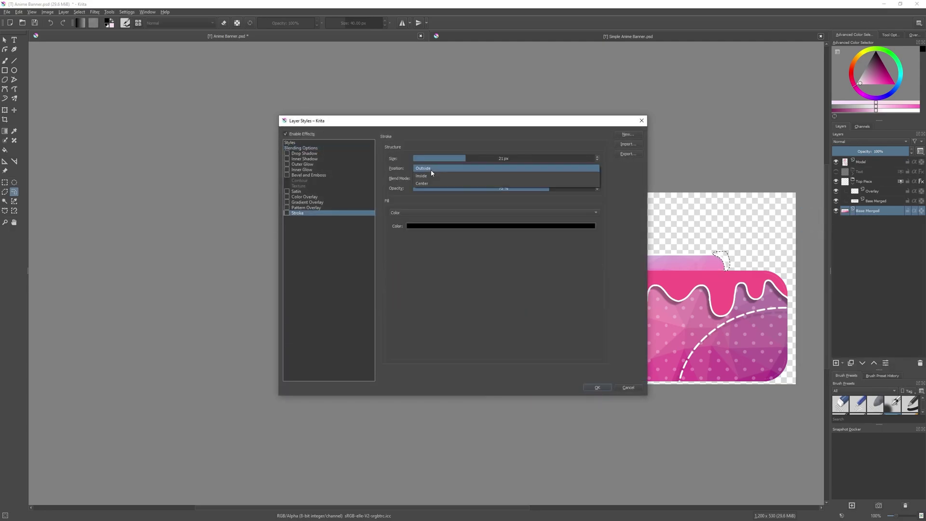
pyautogui.click(427, 179)
pyautogui.moveTo(453, 155); pyautogui.dragTo(443, 158)
pyautogui.click(424, 226)
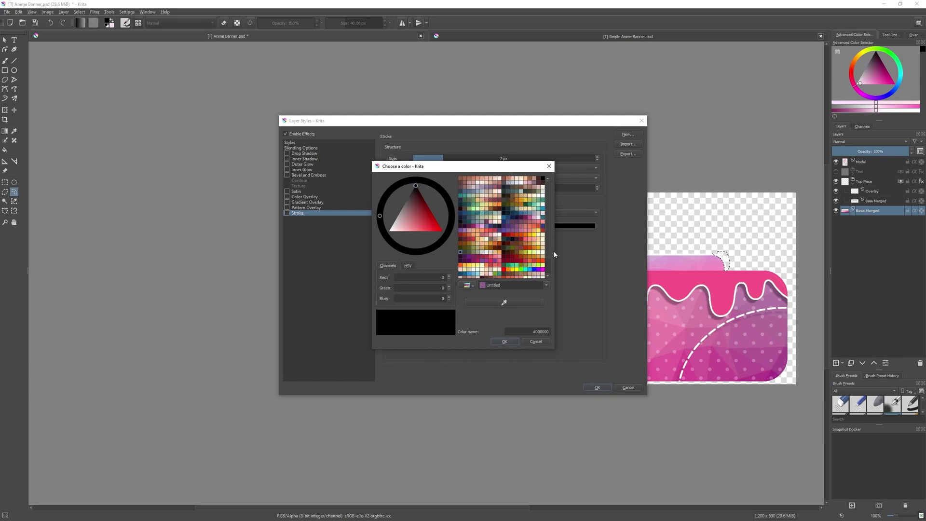
pyautogui.click(544, 197)
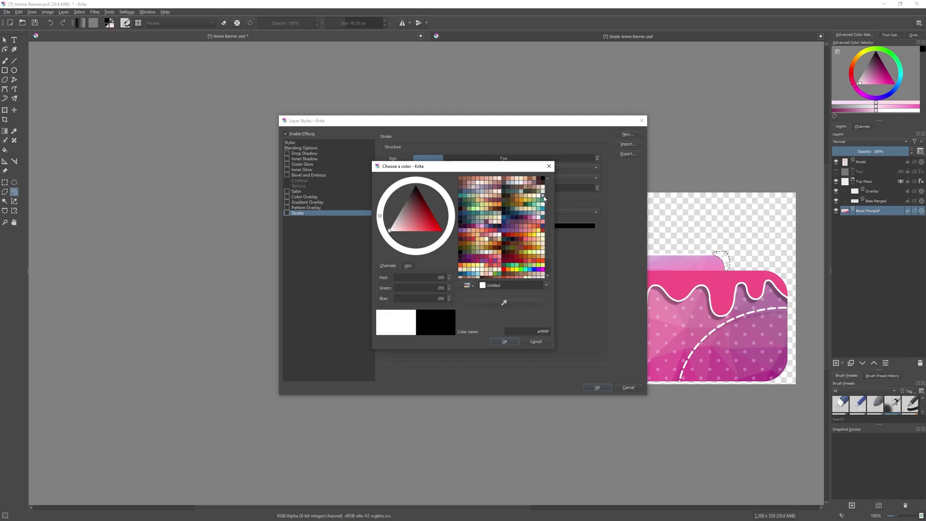
pyautogui.click(504, 341)
pyautogui.click(596, 387)
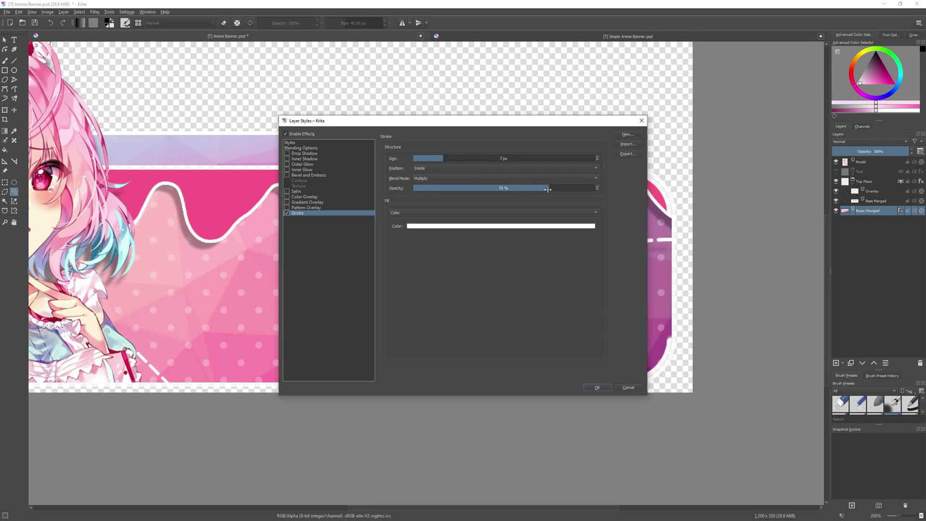
pyautogui.moveTo(548, 189); pyautogui.dragTo(600, 189)
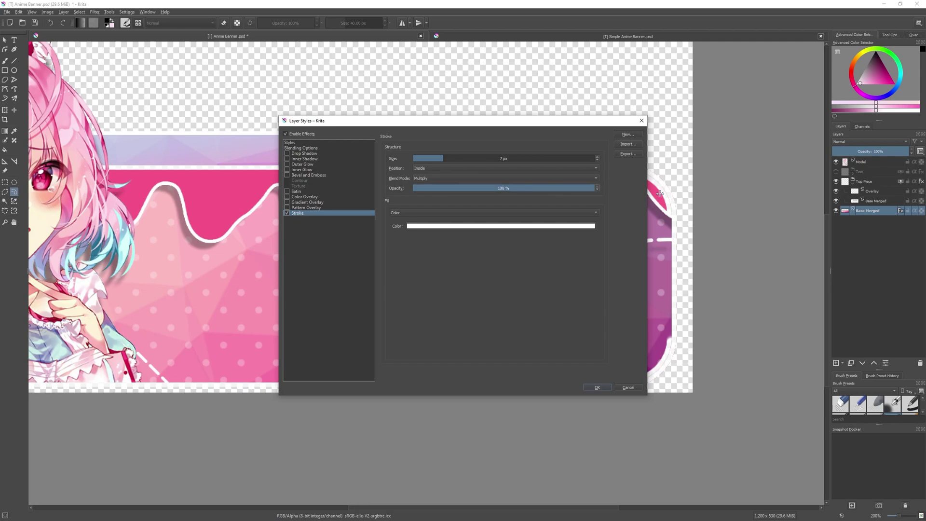
pyautogui.click(597, 388)
# - Paint over the faint leftover line in the base's upper right corner with the sampled drip pink, using a brush of about 5.19 px
pyautogui.scroll(4, 684, 286)
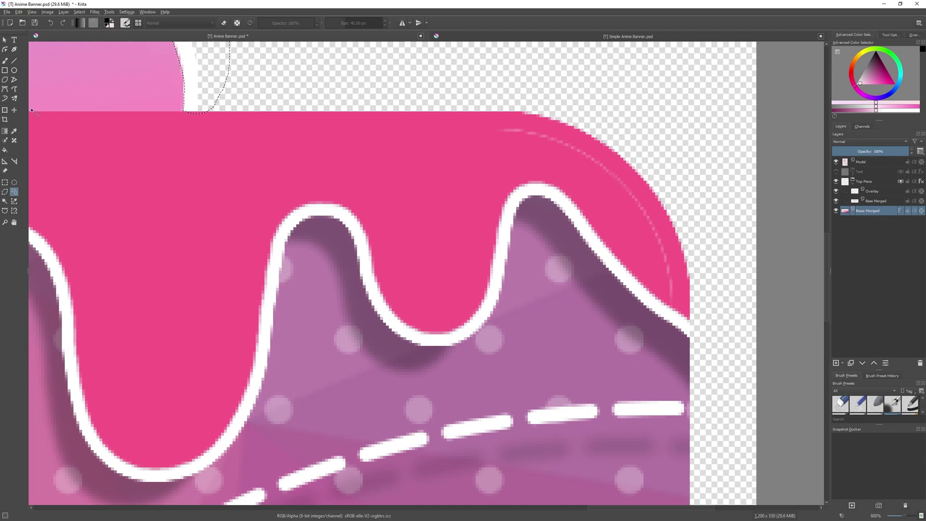
pyautogui.click(6, 61)
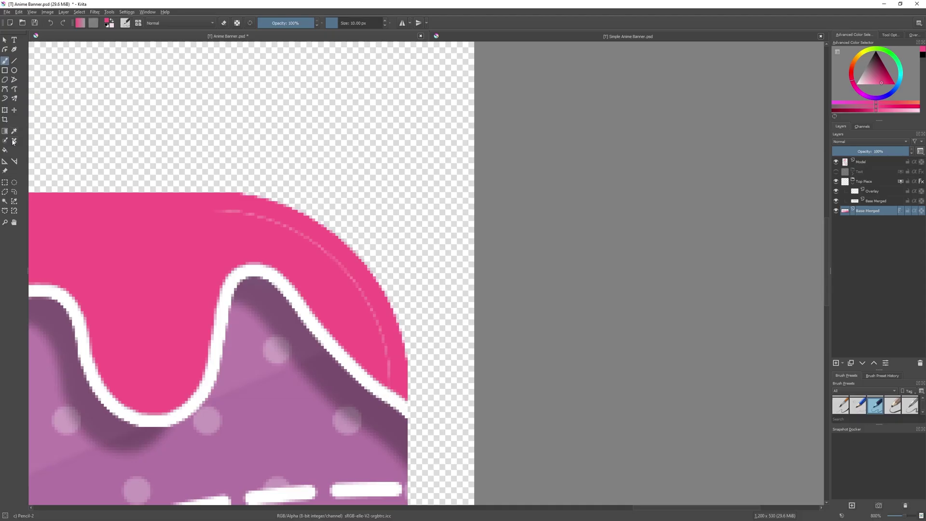
pyautogui.click(12, 133)
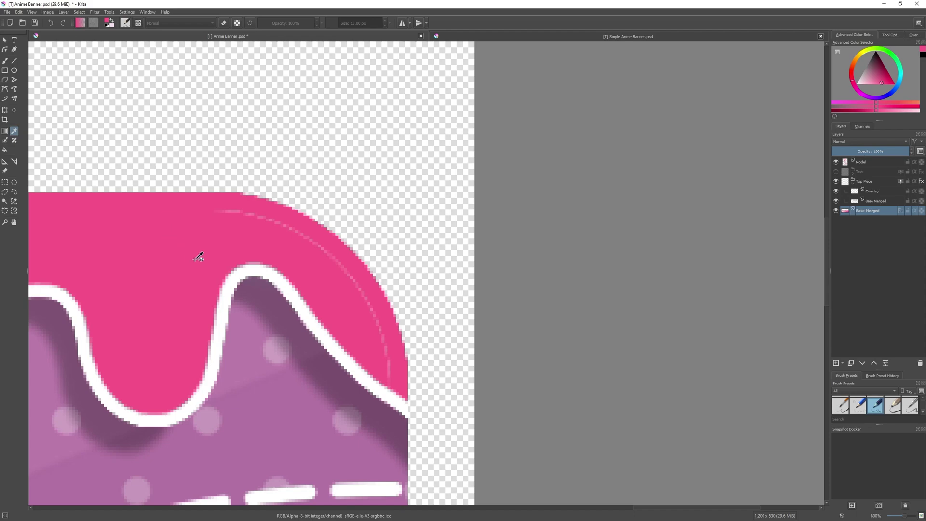
pyautogui.click(4, 62)
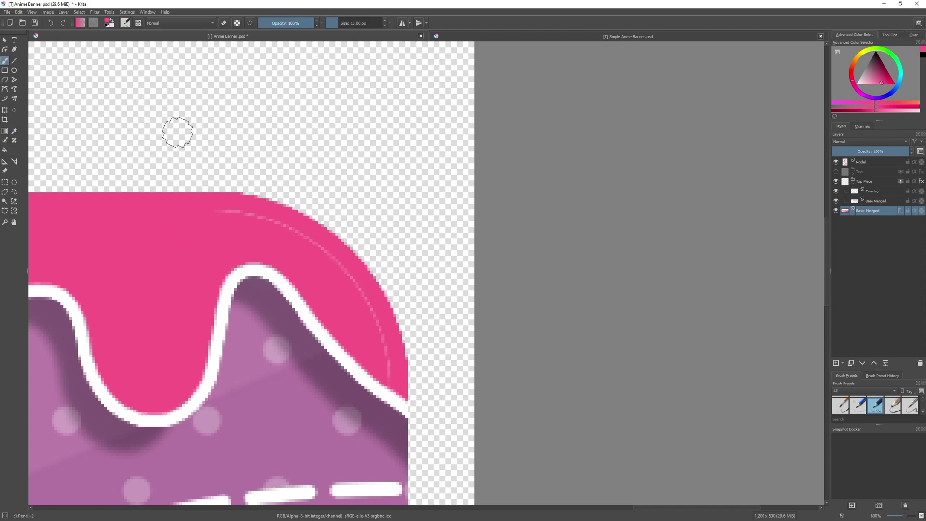
pyautogui.click(337, 23)
pyautogui.moveTo(336, 22); pyautogui.dragTo(328, 22)
pyautogui.scroll(1, 390, 380)
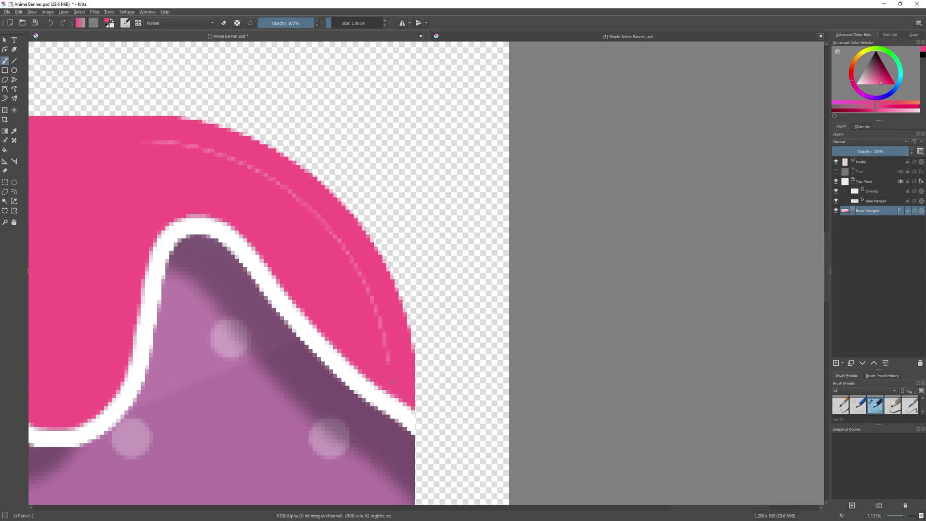
pyautogui.click(343, 23)
pyautogui.moveTo(344, 23); pyautogui.dragTo(332, 22)
pyautogui.moveTo(388, 358)
pyautogui.mouseDown()
pyautogui.moveTo(365, 281)
pyautogui.moveTo(328, 226)
pyautogui.moveTo(214, 153)
pyautogui.moveTo(143, 141)
pyautogui.mouseUp()
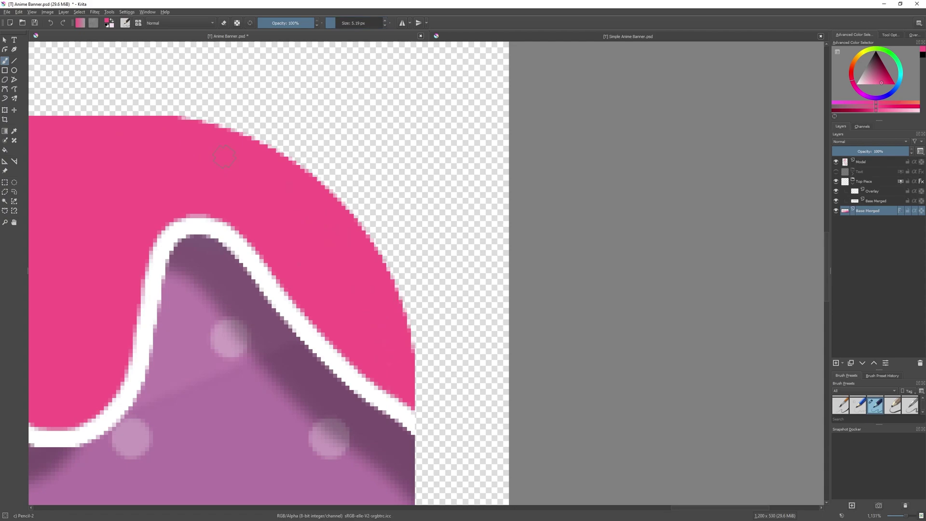
# - Cover the faint leftover line in the base's upper left corner, beside the character's hair, with the same pink
pyautogui.press('-')
pyautogui.press('-')
pyautogui.press('-')
pyautogui.press('-')
pyautogui.press('-')
pyautogui.press('-')
pyautogui.press('-')
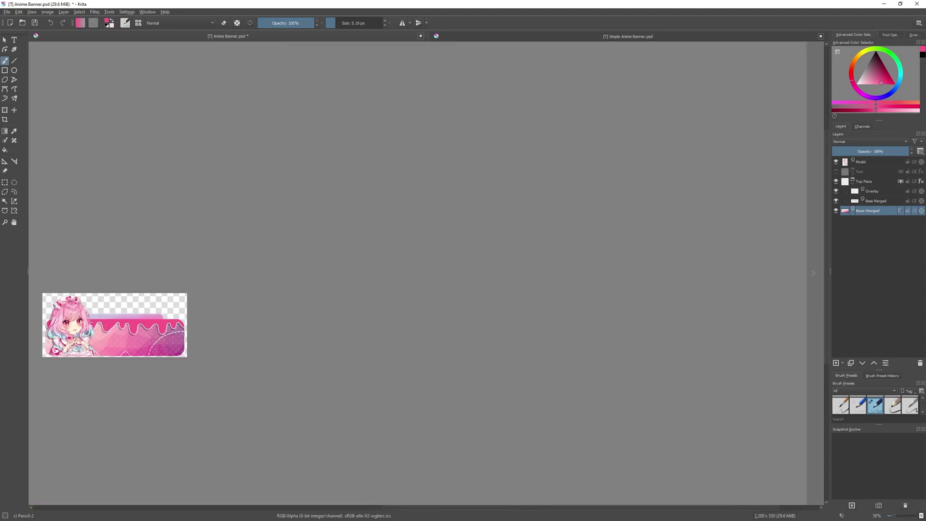
pyautogui.press('+')
pyautogui.press('+')
pyautogui.press('+')
pyautogui.press('+')
pyautogui.press('+')
pyautogui.press('+')
pyautogui.press('+')
pyautogui.press('+')
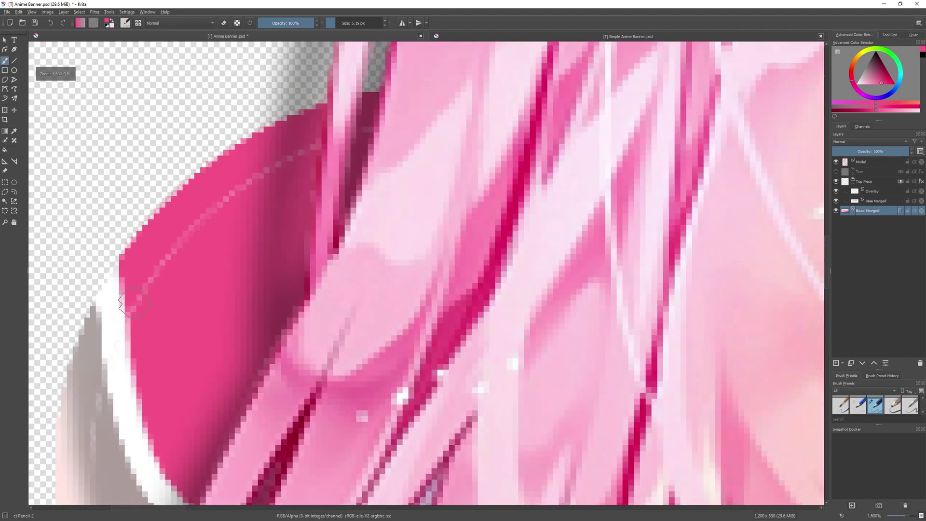
pyautogui.moveTo(147, 302)
pyautogui.mouseDown()
pyautogui.moveTo(154, 277)
pyautogui.moveTo(141, 290)
pyautogui.moveTo(145, 315)
pyautogui.moveTo(180, 253)
pyautogui.moveTo(153, 263)
pyautogui.mouseUp()
pyautogui.moveTo(196, 228); pyautogui.dragTo(236, 177)
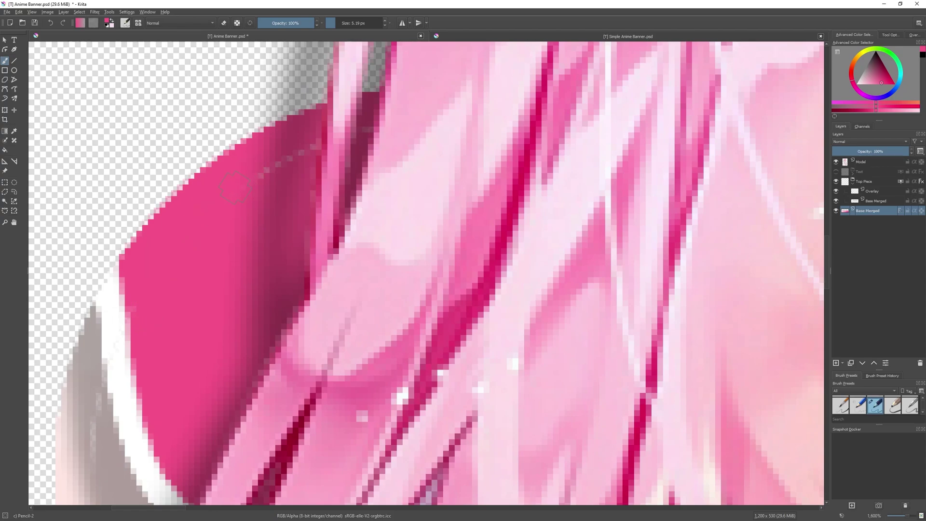
# - Turn the merged base layer's style effects back on and check the stroke around the banner
pyautogui.press('-')
pyautogui.press('-')
pyautogui.press('-')
pyautogui.press('-')
pyautogui.press('-')
pyautogui.press('-')
pyautogui.press('-')
pyautogui.press('-')
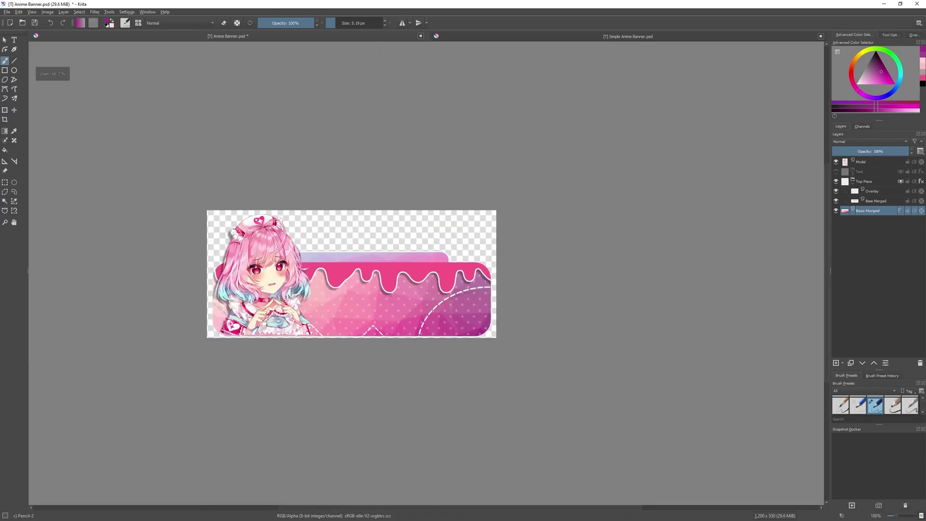
pyautogui.press('+')
pyautogui.click(900, 211)
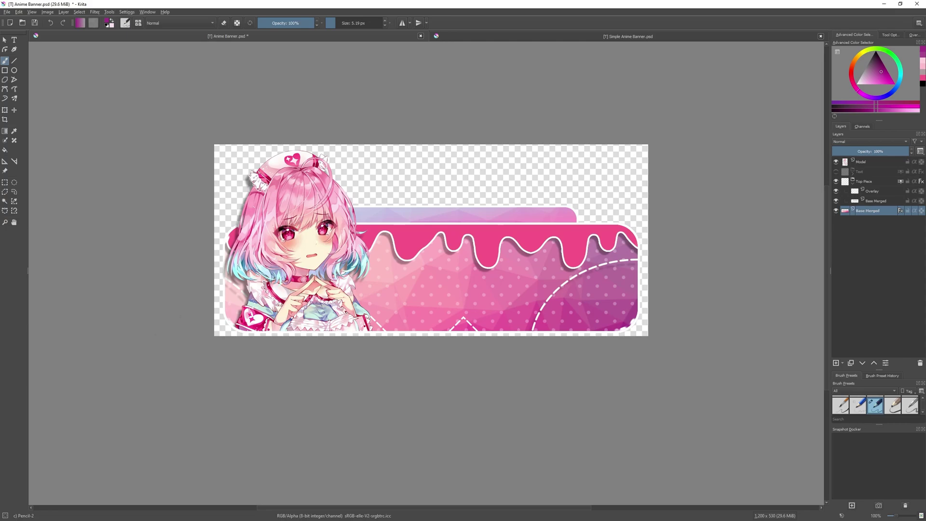
pyautogui.scroll(3, 116, 351)
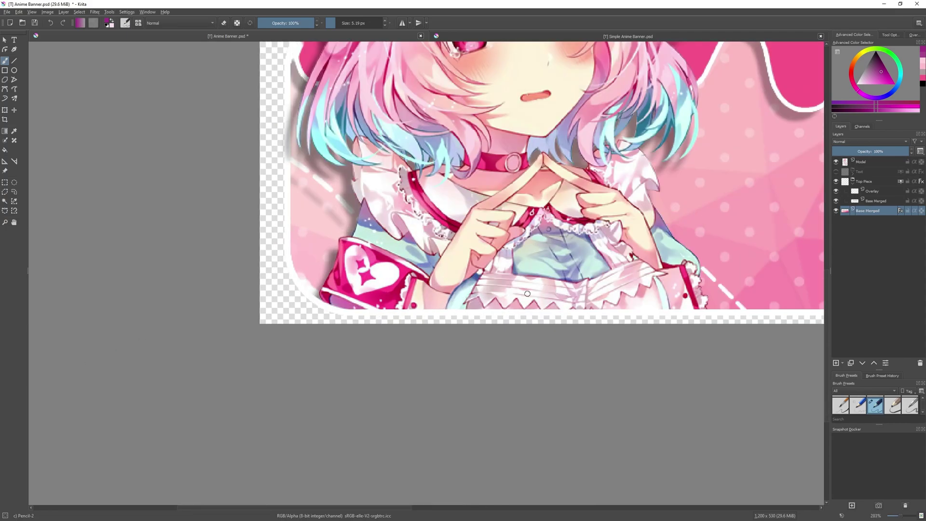
pyautogui.scroll(-6, 431, 300)
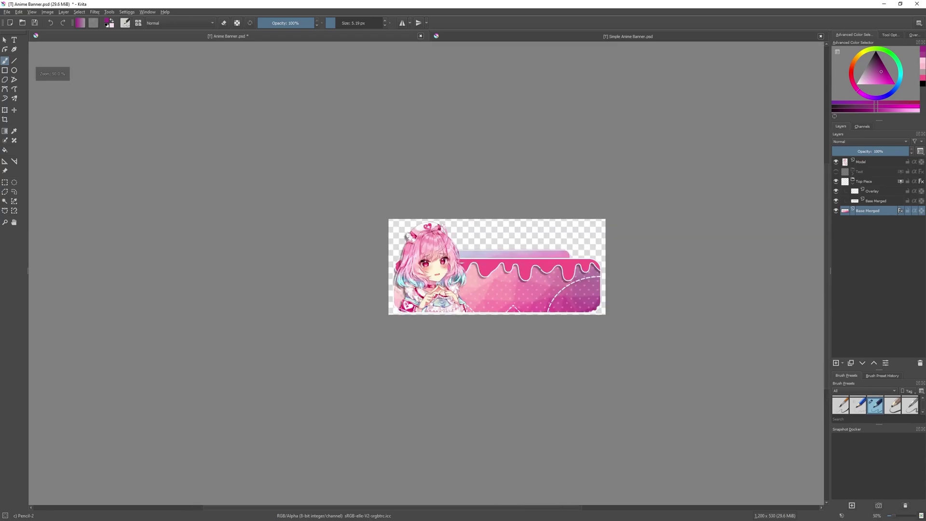
# - Show the Text group, expand it and hide its Overlay layer
pyautogui.moveTo(845, 165)
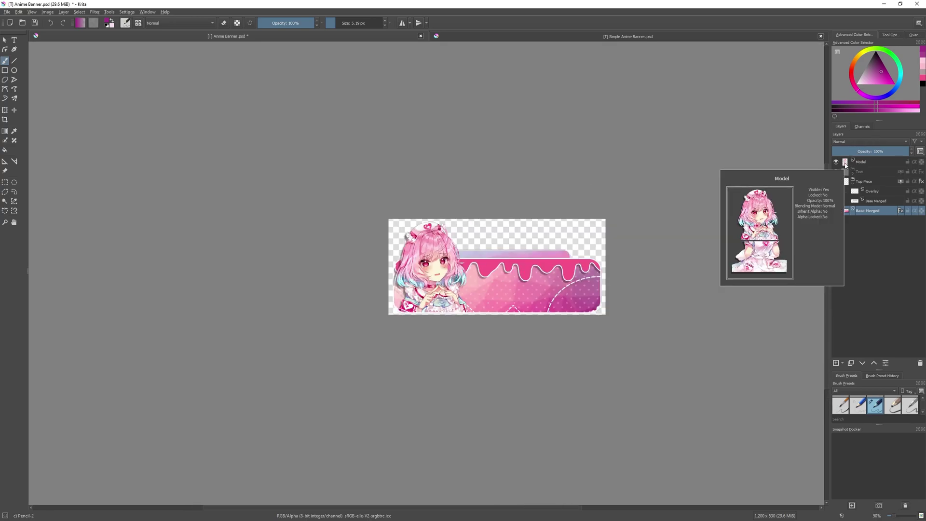
pyautogui.press('+')
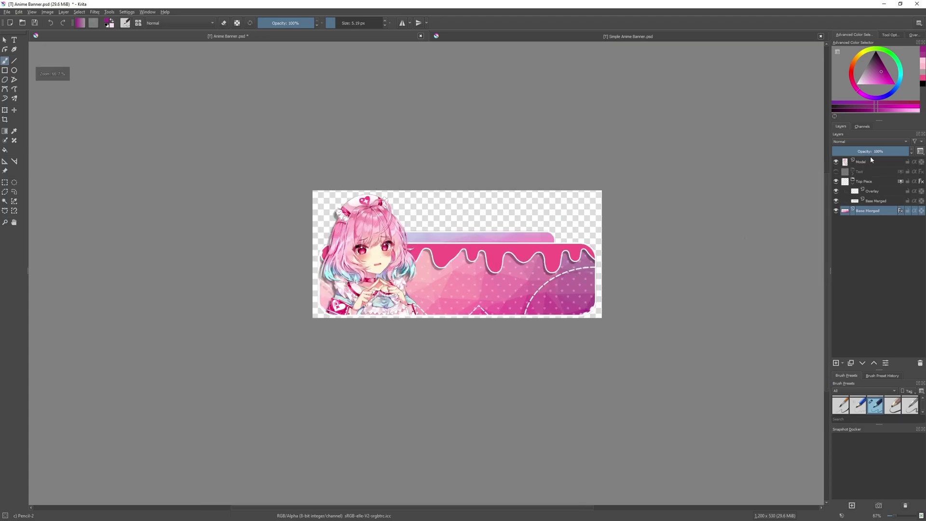
pyautogui.click(837, 172)
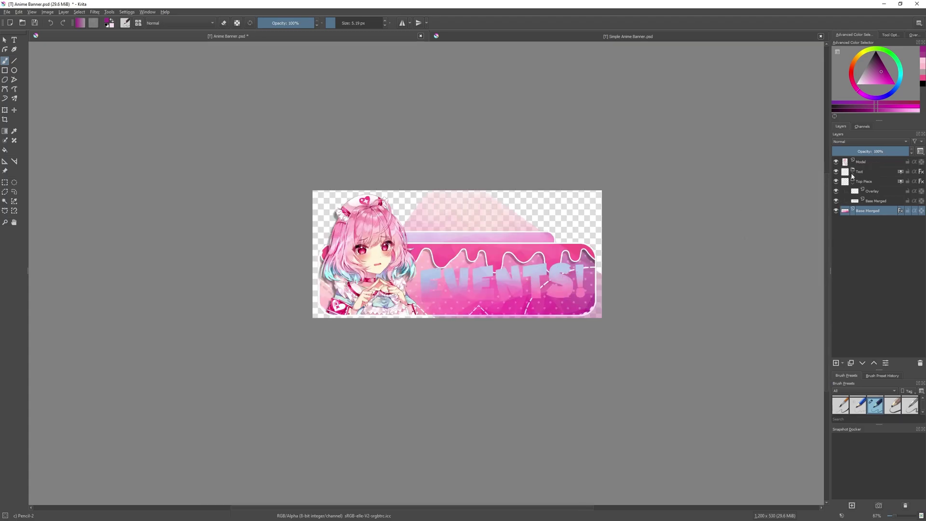
pyautogui.click(852, 176)
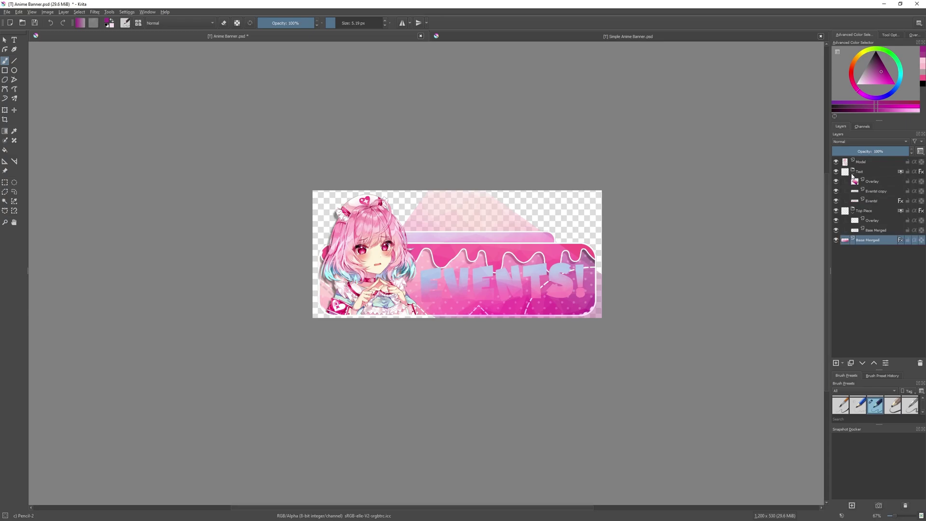
pyautogui.click(836, 182)
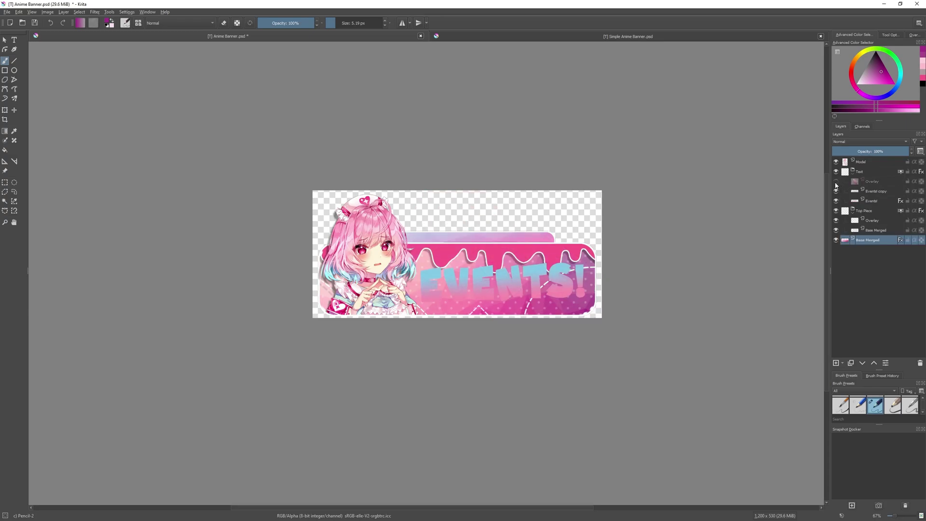
# - Toggle the Events copy layer's visibility to examine its effect, and compare the lettering with the Photoshop version of the banner
pyautogui.click(836, 192)
pyautogui.click(837, 191)
pyautogui.click(836, 192)
pyautogui.click(836, 191)
pyautogui.click(836, 191)
pyautogui.click(836, 192)
pyautogui.click(836, 191)
pyautogui.click(836, 191)
pyautogui.click(836, 192)
pyautogui.click(836, 192)
pyautogui.click(836, 192)
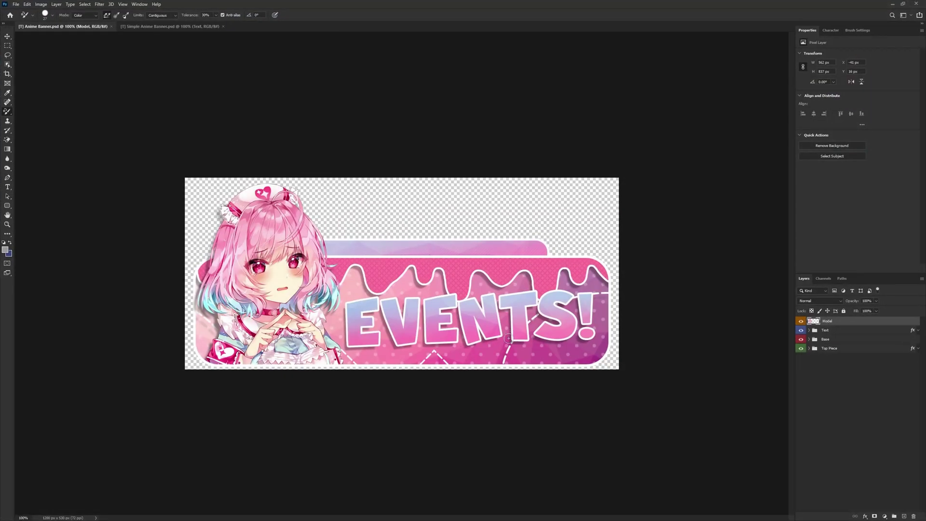
pyautogui.click(893, 4)
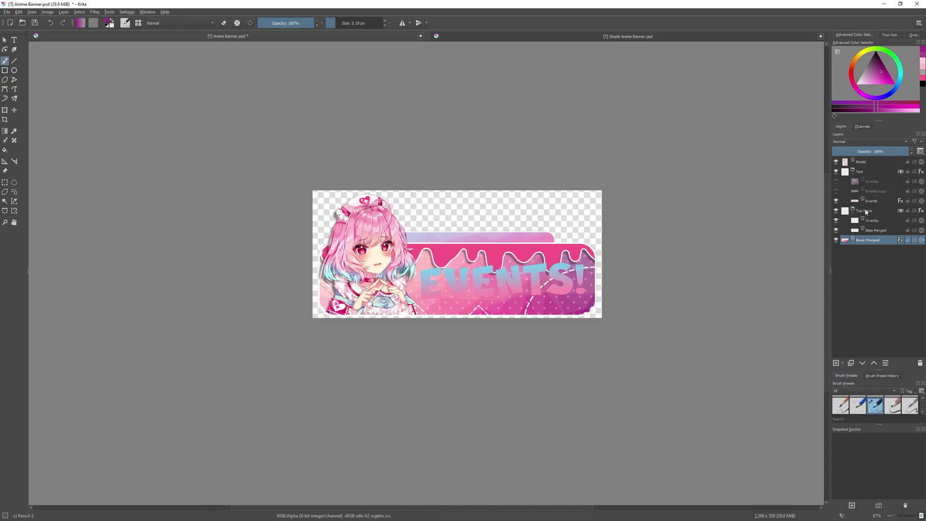
# - Show the Events copy layer, hide the Events layer, and open the layer style settings of Events copy
pyautogui.click(836, 191)
pyautogui.click(836, 201)
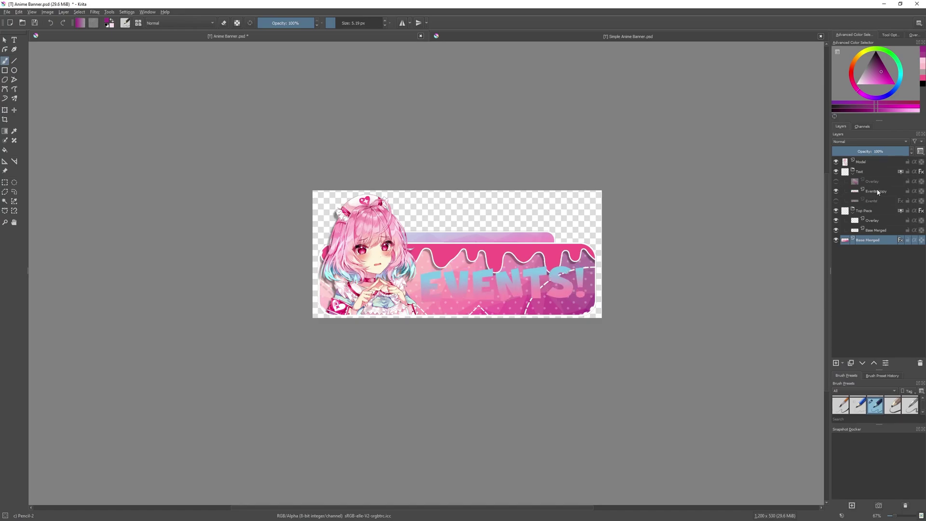
pyautogui.click(900, 194)
pyautogui.rightClick(895, 191)
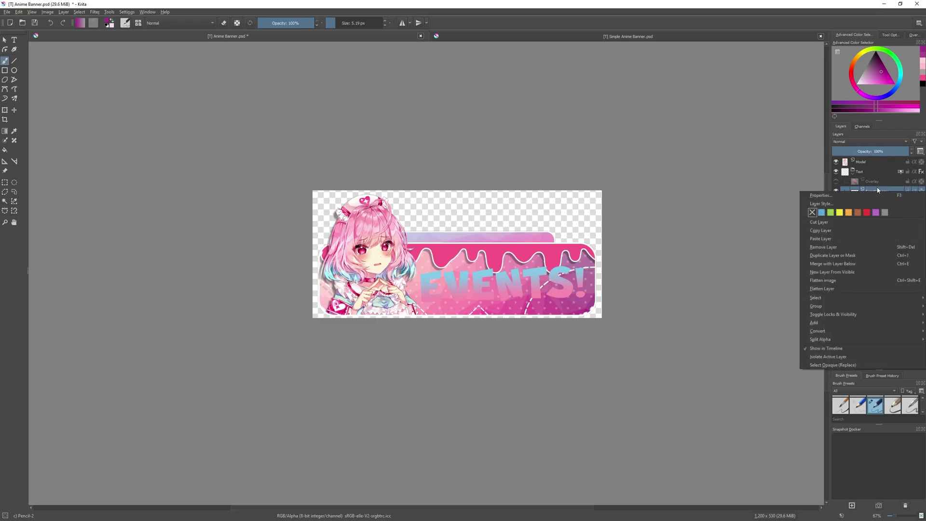
pyautogui.click(855, 201)
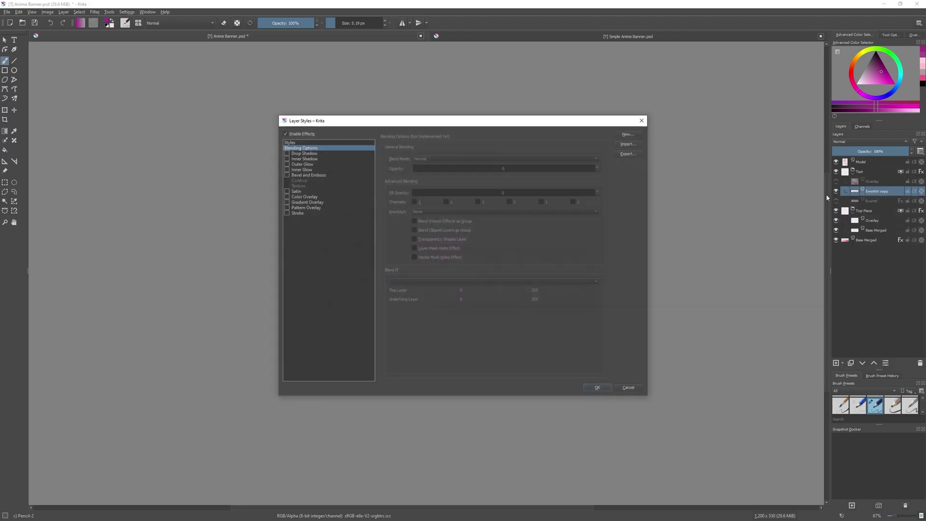
# - Add a Stroke style to the Events copy layer: white, 5 px, positioned Outside, Multiply blending, 100% opacity
pyautogui.click(297, 213)
pyautogui.moveTo(428, 122); pyautogui.dragTo(252, 175)
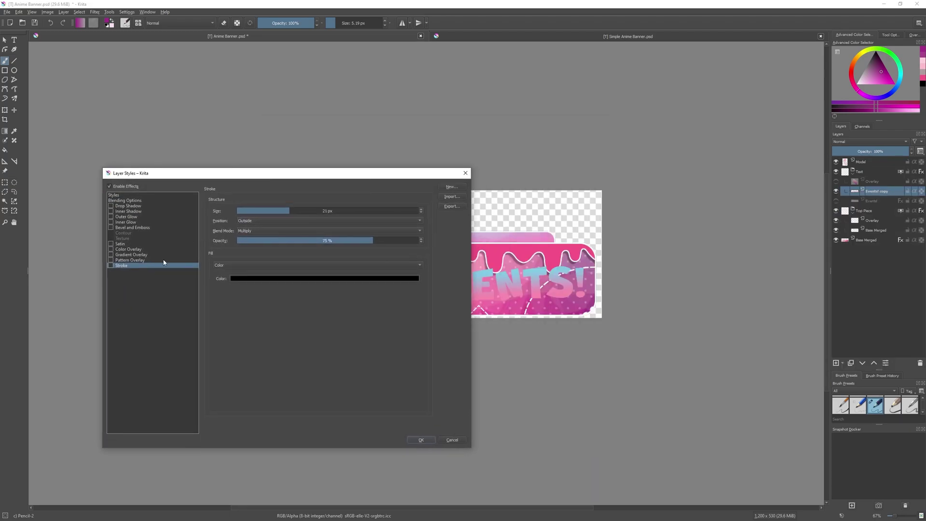
pyautogui.click(111, 266)
pyautogui.click(325, 278)
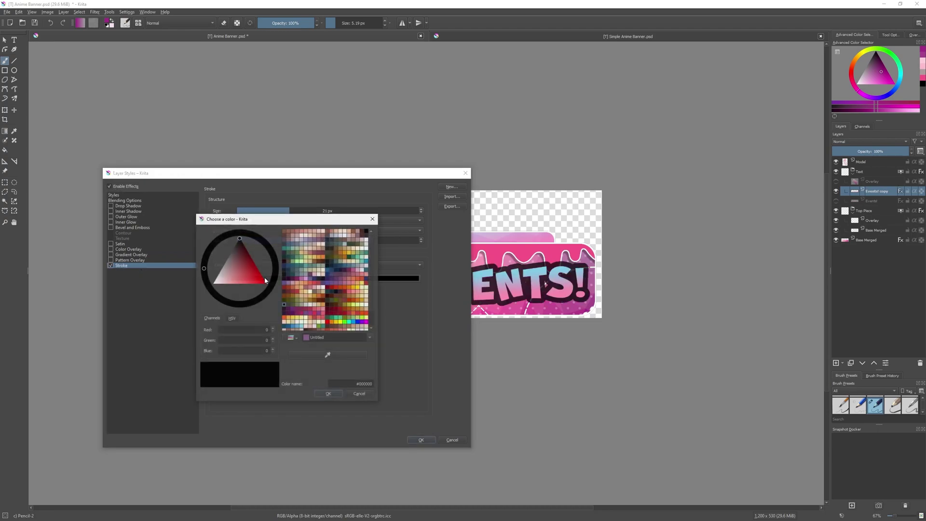
pyautogui.click(367, 307)
pyautogui.click(329, 394)
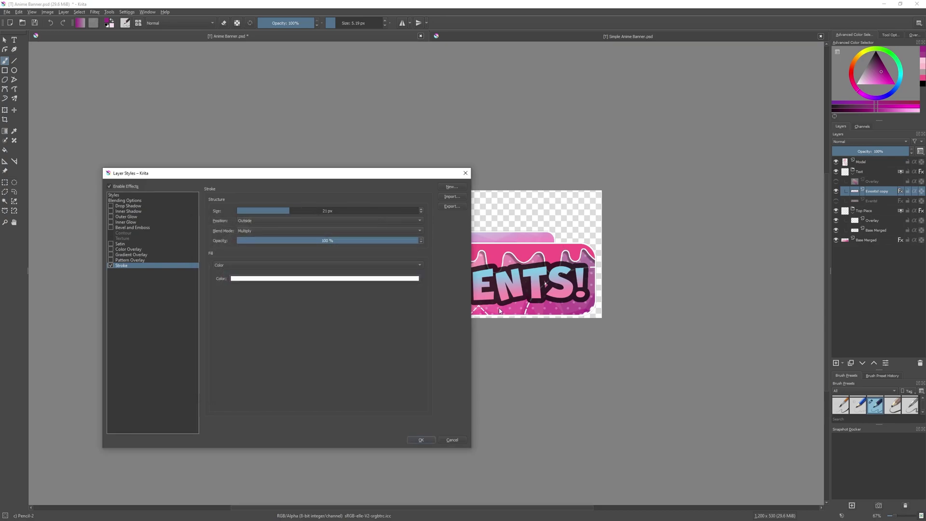
pyautogui.moveTo(272, 211); pyautogui.dragTo(264, 210)
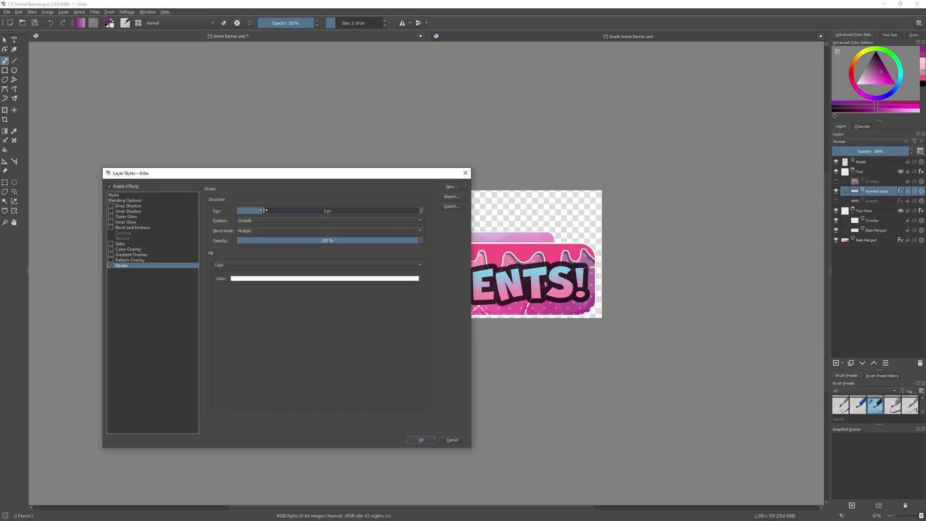
pyautogui.click(421, 440)
pyautogui.press('1')
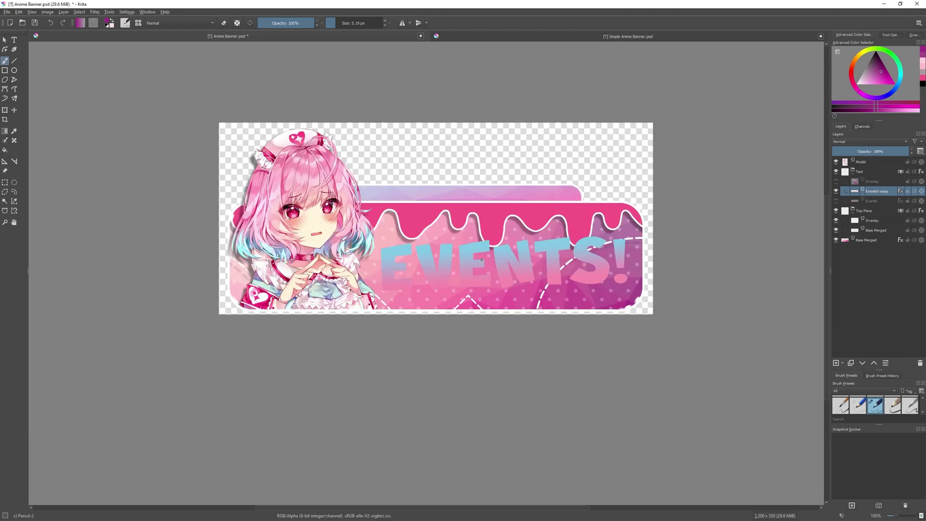
pyautogui.click(5, 13)
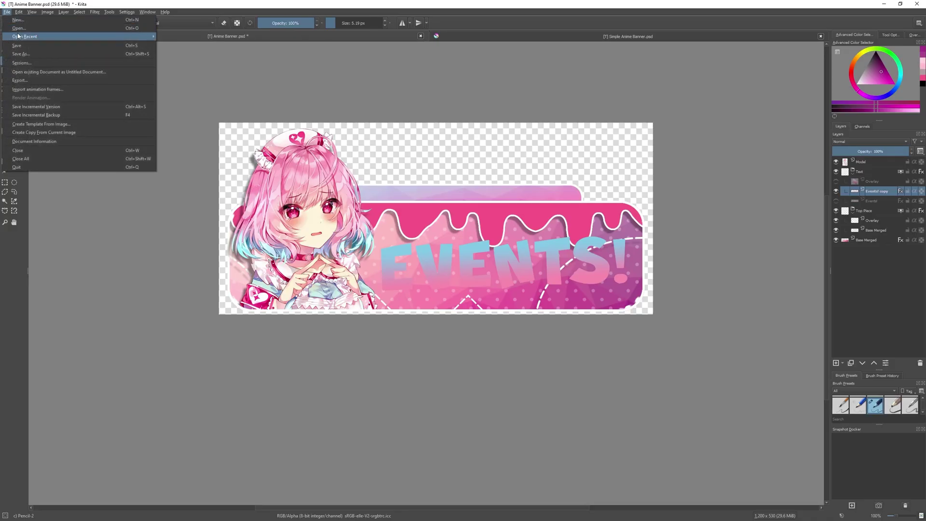
pyautogui.click(314, 4)
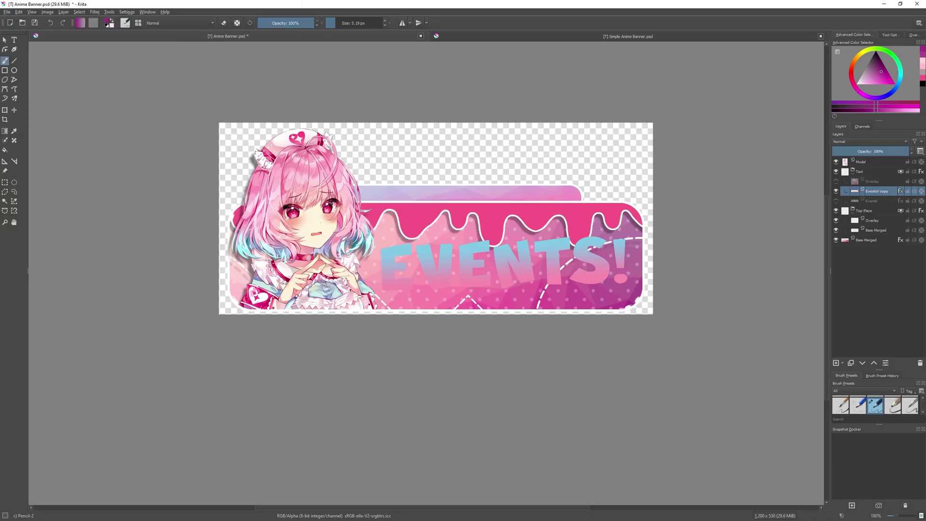
pyautogui.scroll(-2, 337, 272)
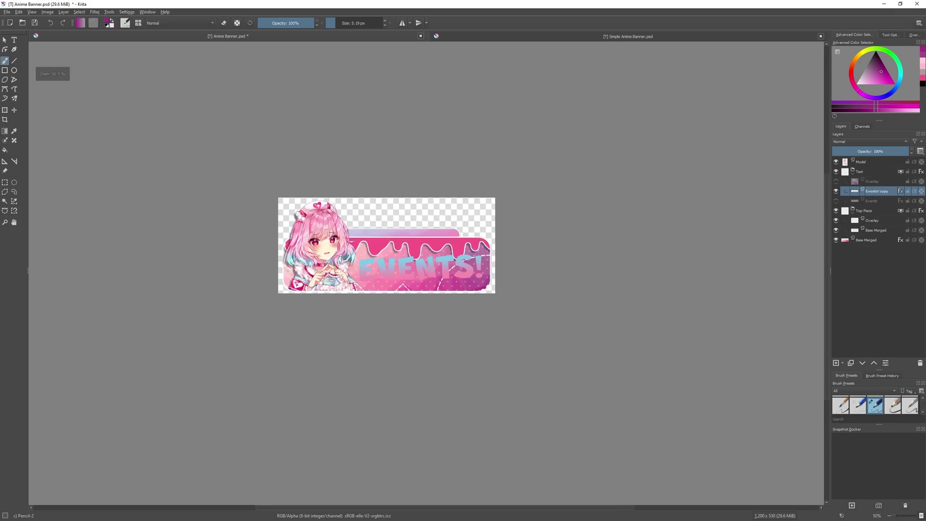
pyautogui.scroll(1, 297, 192)
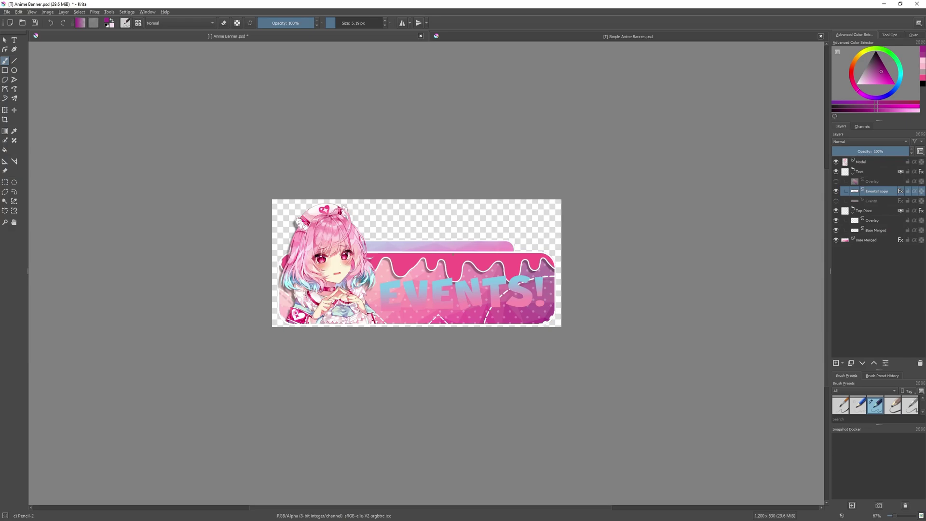
# - Open the merged base layer's style settings and close them without changing anything
pyautogui.rightClick(871, 237)
pyautogui.click(882, 249)
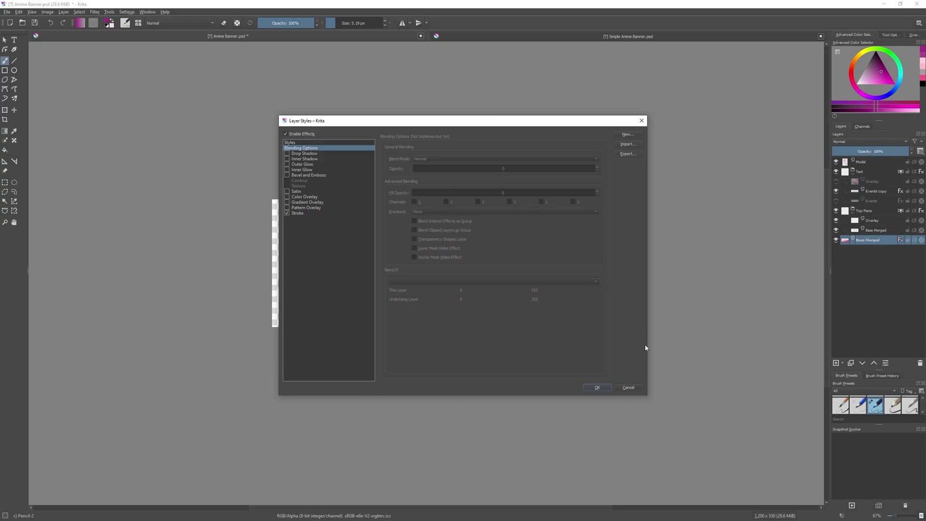
pyautogui.click(636, 388)
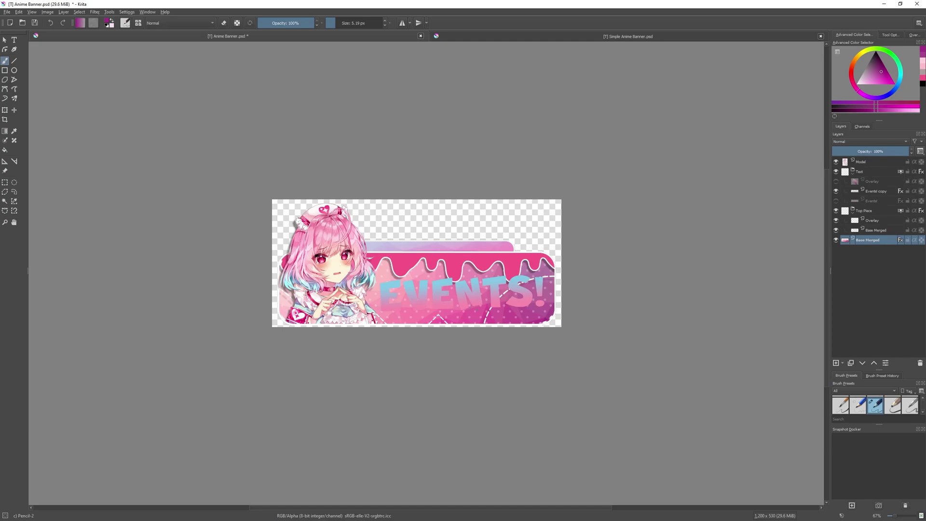
# - Switch to the Simple Anime Banner.psd document
pyautogui.scroll(1, 428, 296)
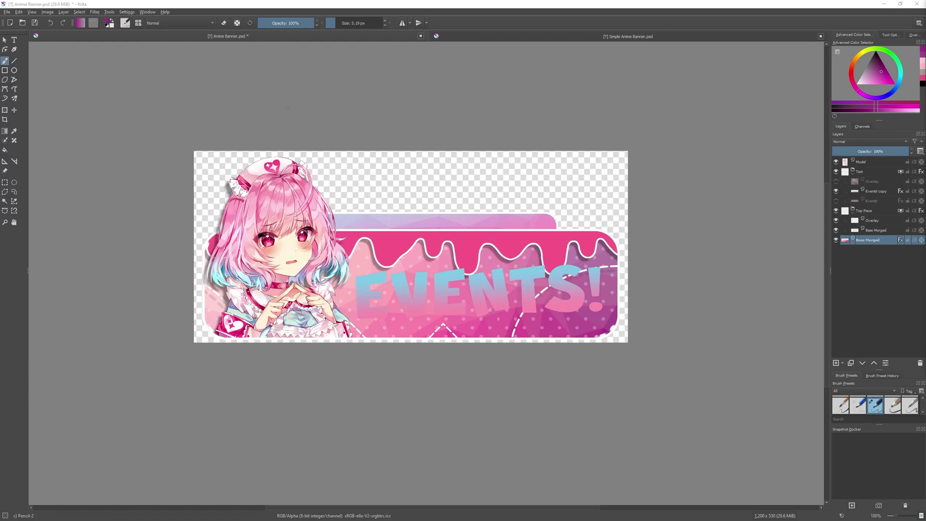
pyautogui.click(531, 36)
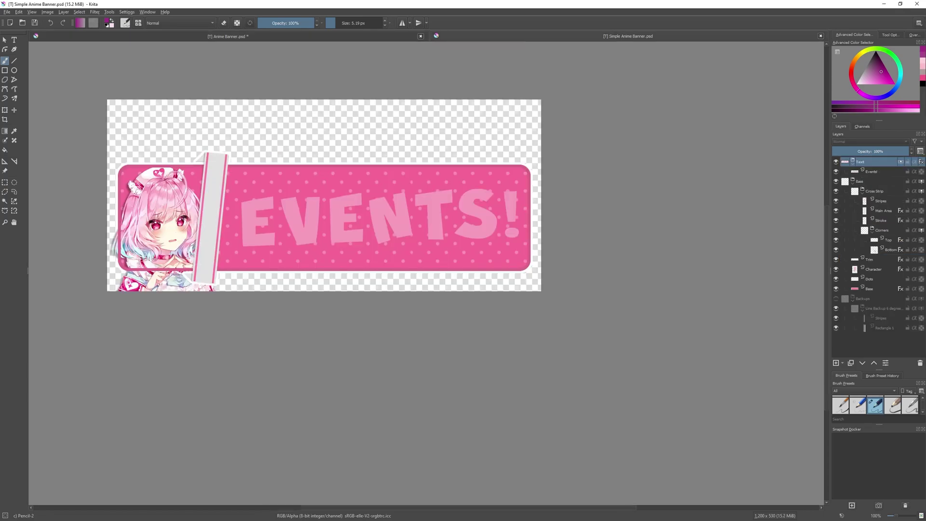